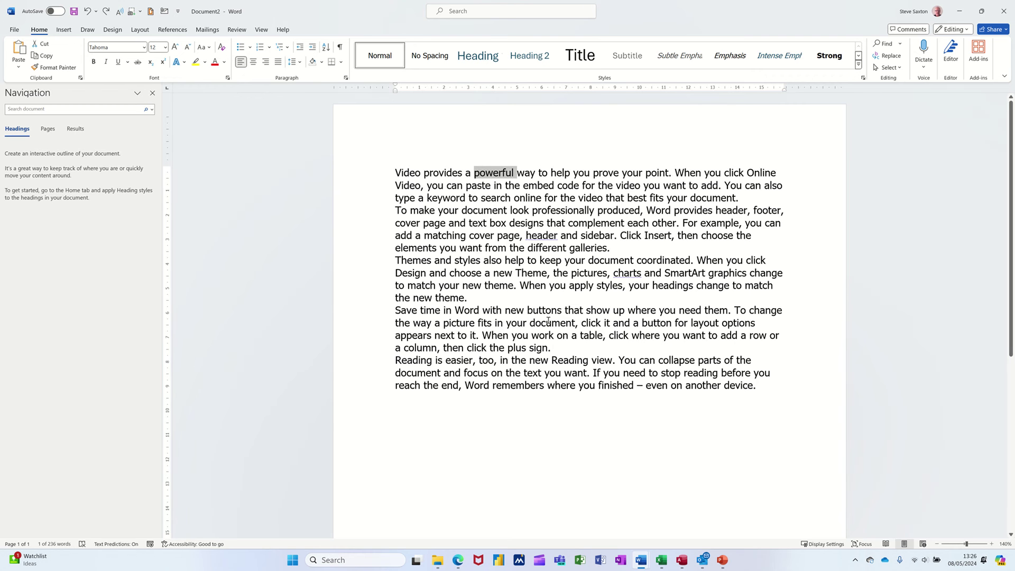
# - Make 'powerful' bold, italic and underlined at 13 pt, then select the whole document
pyautogui.hotkey('ctrl', 'b')
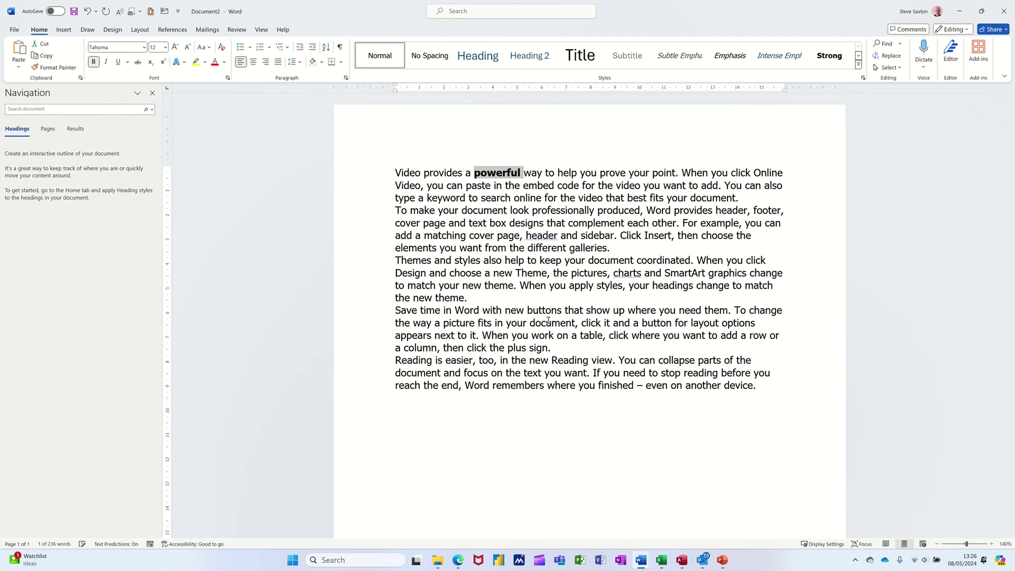
pyautogui.hotkey('ctrl', 'i')
pyautogui.hotkey('ctrl', 'u')
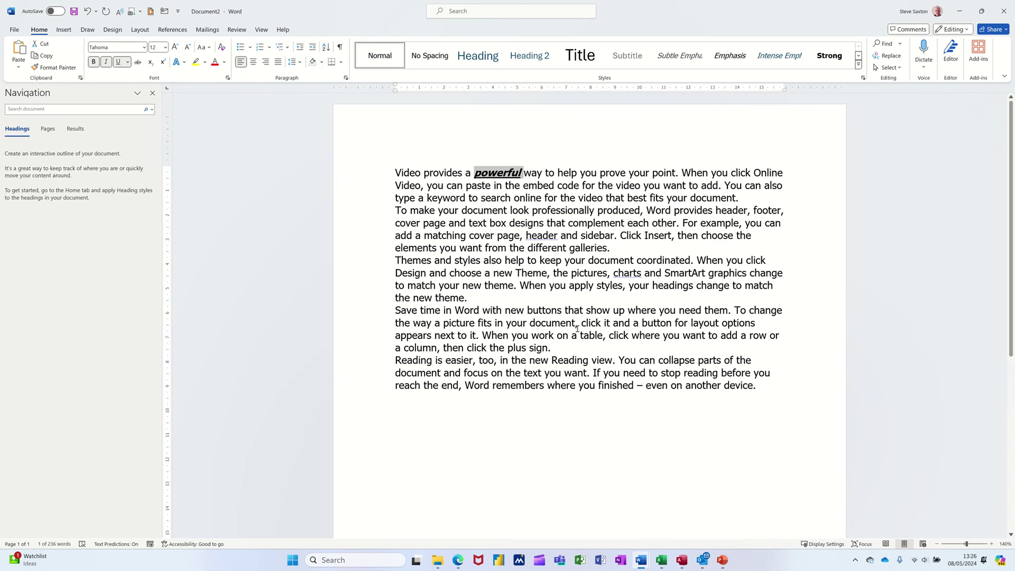
pyautogui.hotkey('ctrl', ']')
pyautogui.hotkey('ctrl', ']')
pyautogui.hotkey('ctrl', ']')
pyautogui.hotkey('ctrl', ']')
pyautogui.hotkey('ctrl', ']')
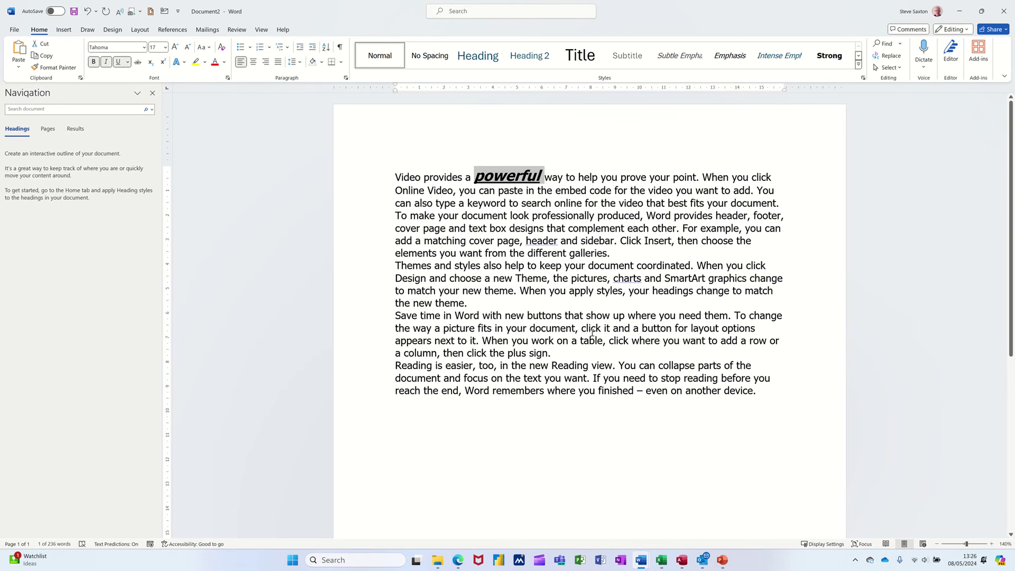
pyautogui.hotkey('ctrl', '[')
pyautogui.hotkey('ctrl', '[')
pyautogui.hotkey('ctrl', '[')
pyautogui.hotkey('ctrl', '[')
pyautogui.hotkey('ctrl', '[')
pyautogui.hotkey('ctrl', '[')
pyautogui.hotkey('ctrl', '[')
pyautogui.hotkey('ctrl', ']')
pyautogui.hotkey('ctrl', ']')
pyautogui.hotkey('ctrl', ']')
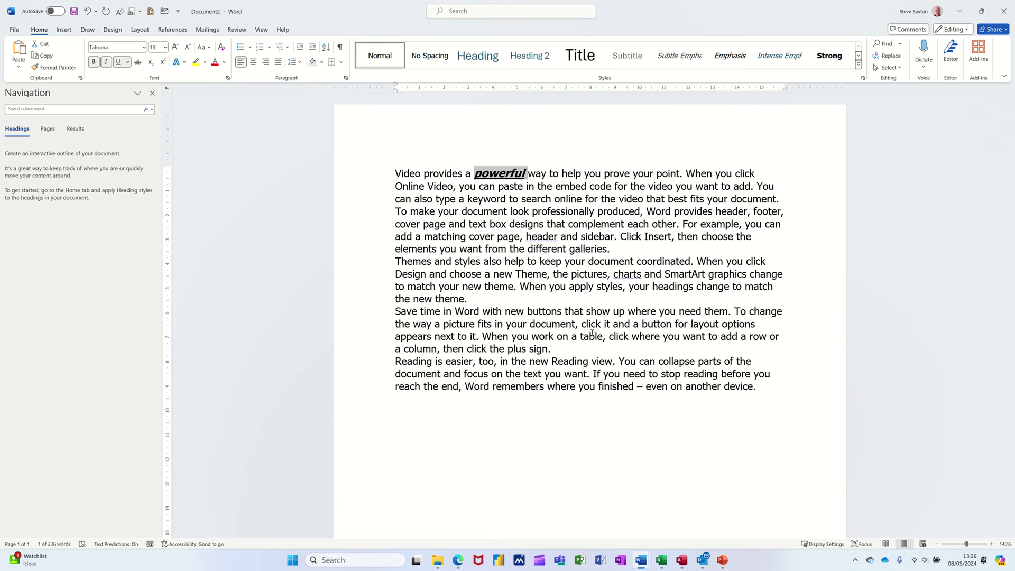
pyautogui.hotkey('ctrl', 'a')
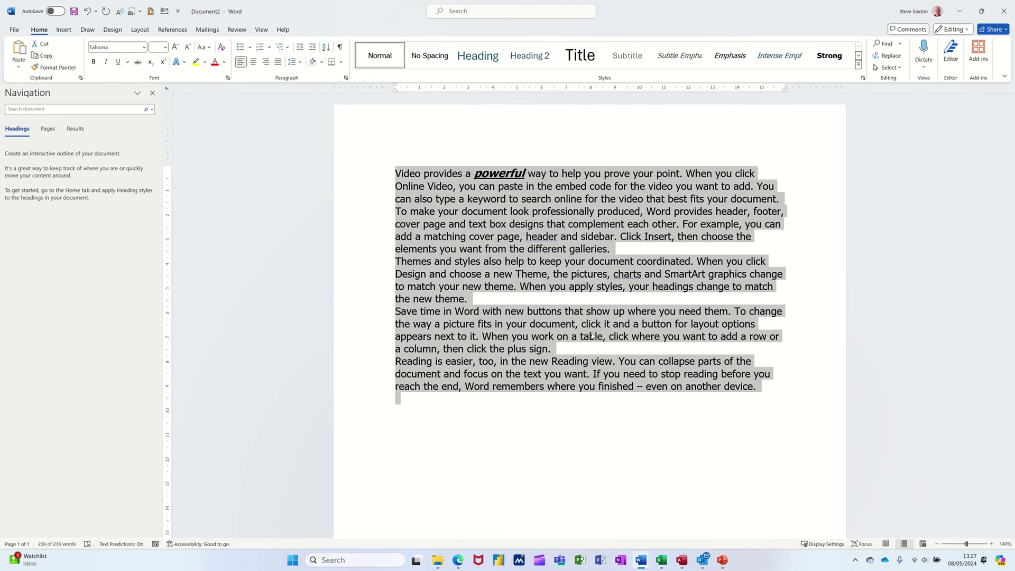
# - Close Document2 and discard its changes without saving
pyautogui.hotkey('alt', 'F4')
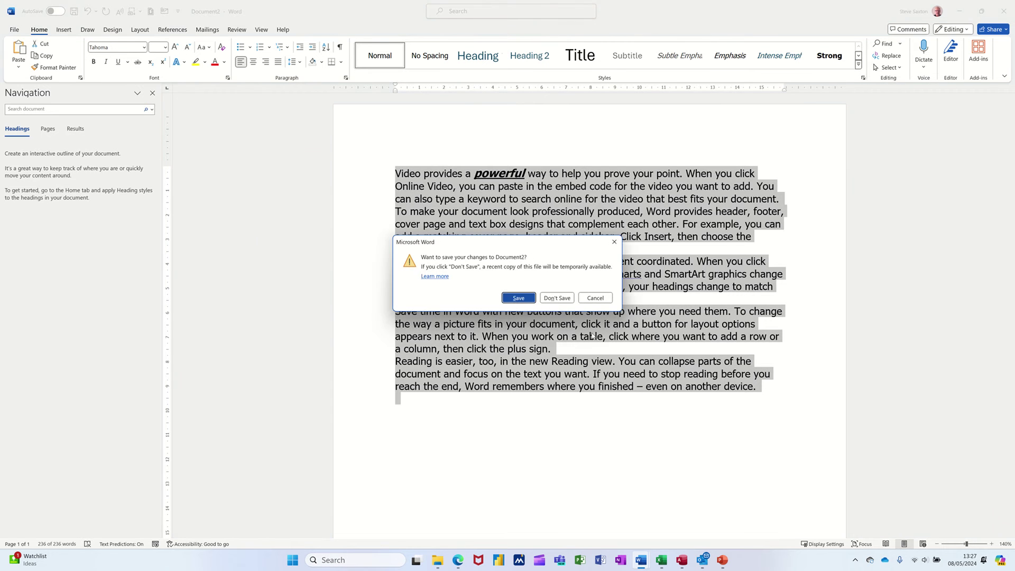
pyautogui.click(554, 302)
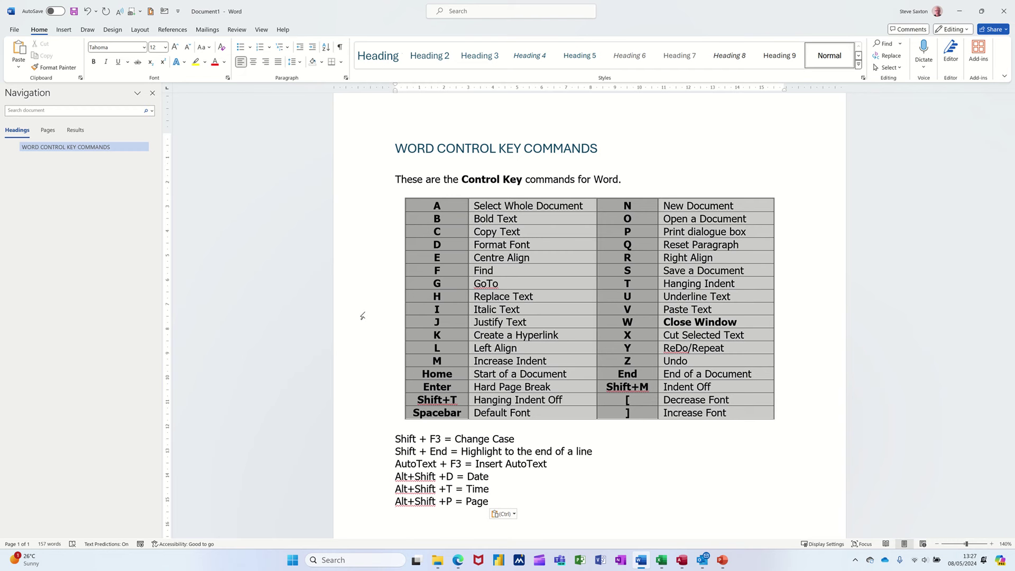
# - Create a new blank document and fill it with sample paragraphs using =rand()
pyautogui.hotkey('ctrl', 'n')
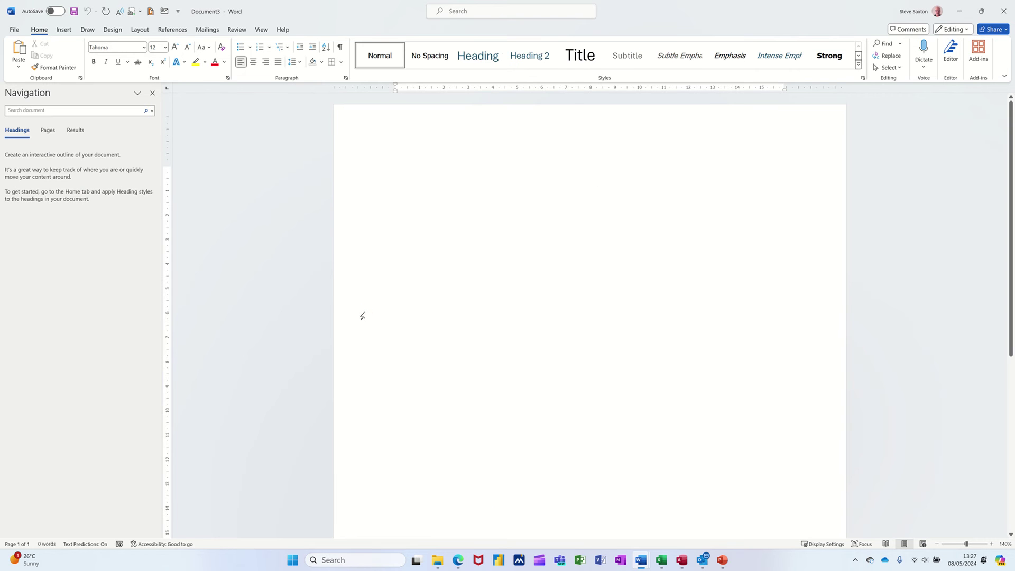
pyautogui.write('=')
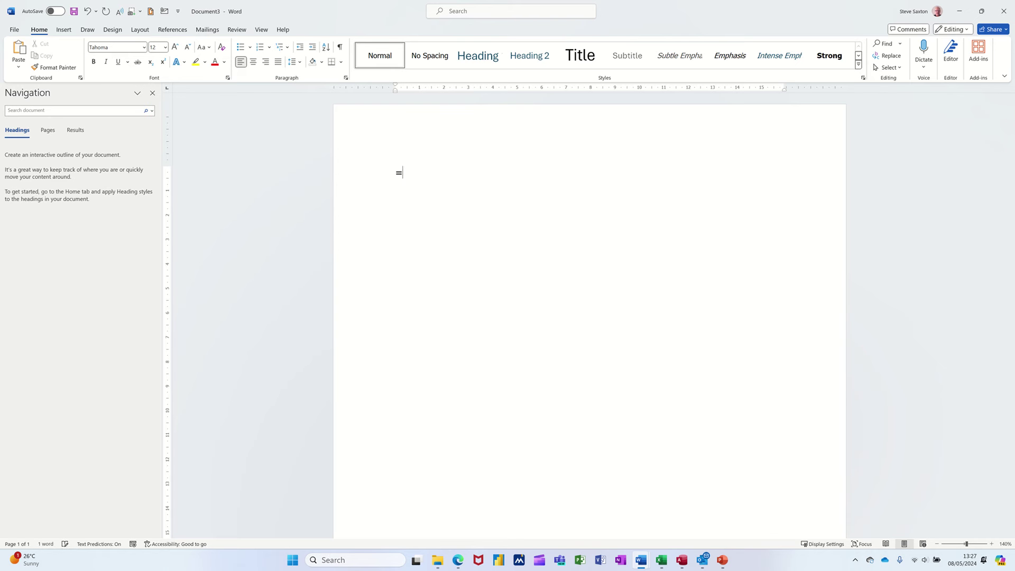
pyautogui.write('rand()')
pyautogui.press('Return')
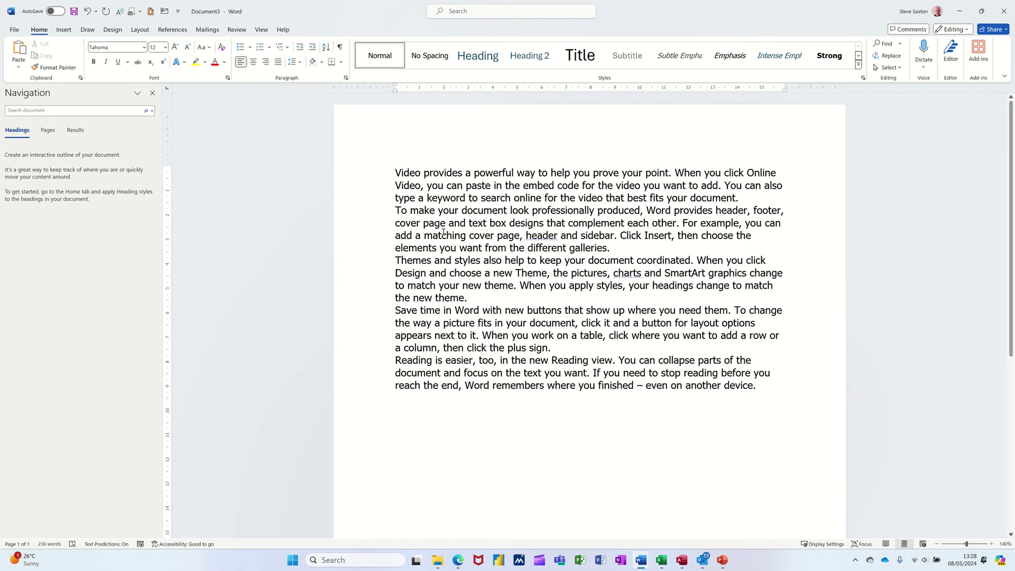
# - Practise margin selection of a line, the first paragraph and the whole document, then deselect
pyautogui.click(366, 176)
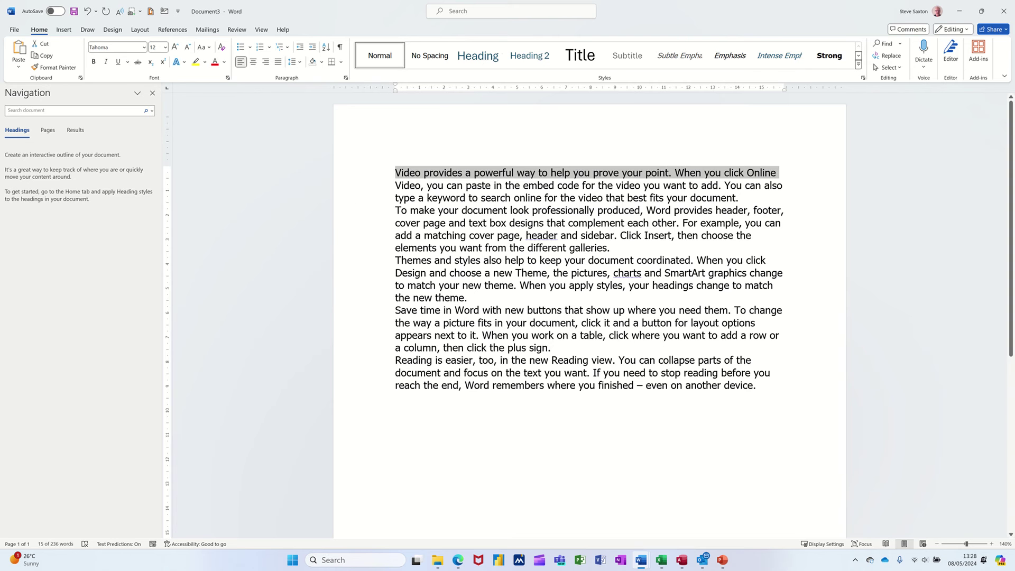
pyautogui.doubleClick(366, 181)
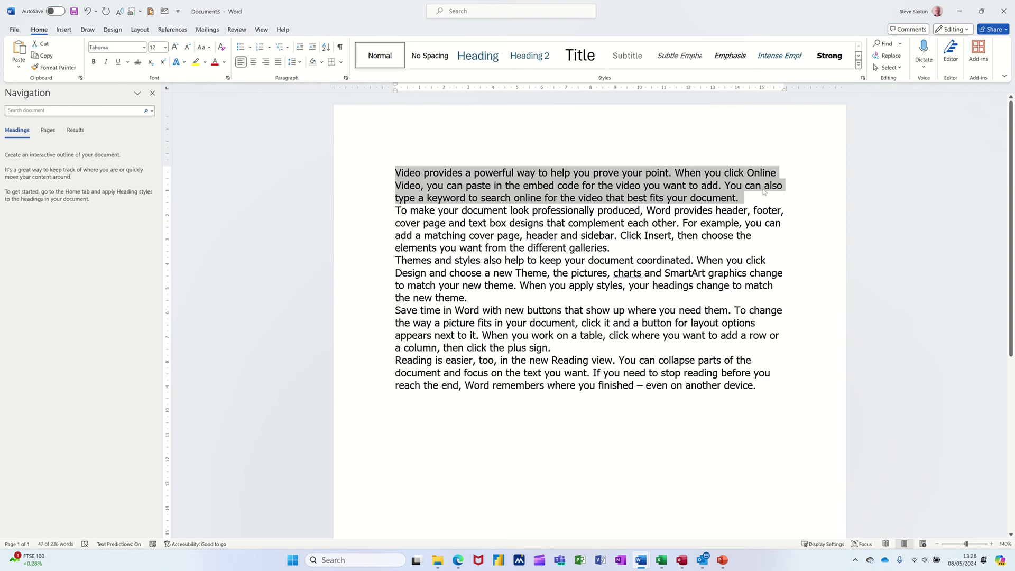
pyautogui.click(362, 184)
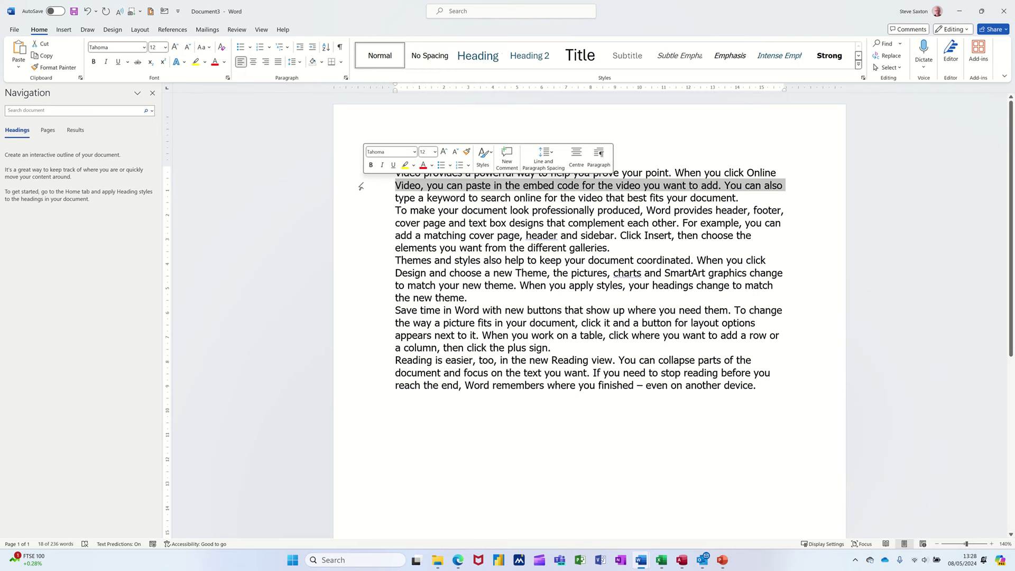
pyautogui.doubleClick(361, 186)
pyautogui.click(361, 186)
pyautogui.doubleClick(362, 186)
pyautogui.tripleClick(361, 187)
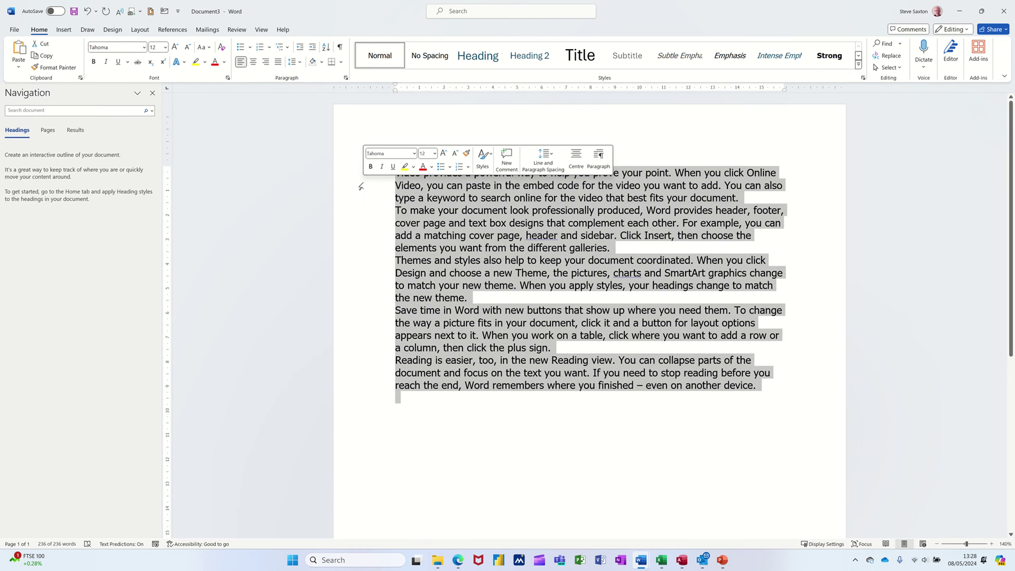
pyautogui.click(520, 219)
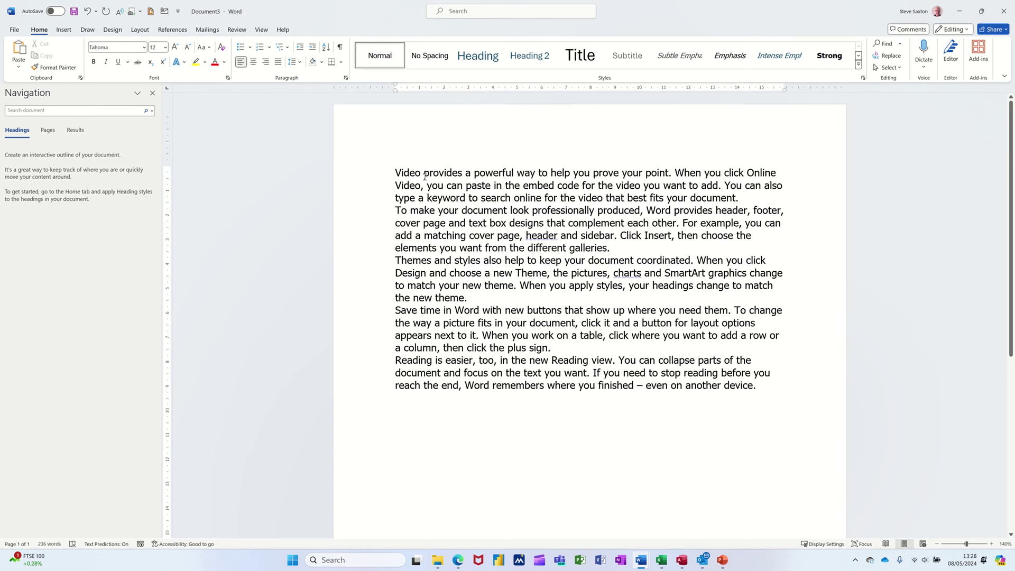
# - Make 'provides a powerful' bold, italic and underlined
pyautogui.moveTo(425, 175); pyautogui.dragTo(515, 174)
pyautogui.hotkey('ctrl', 'c')
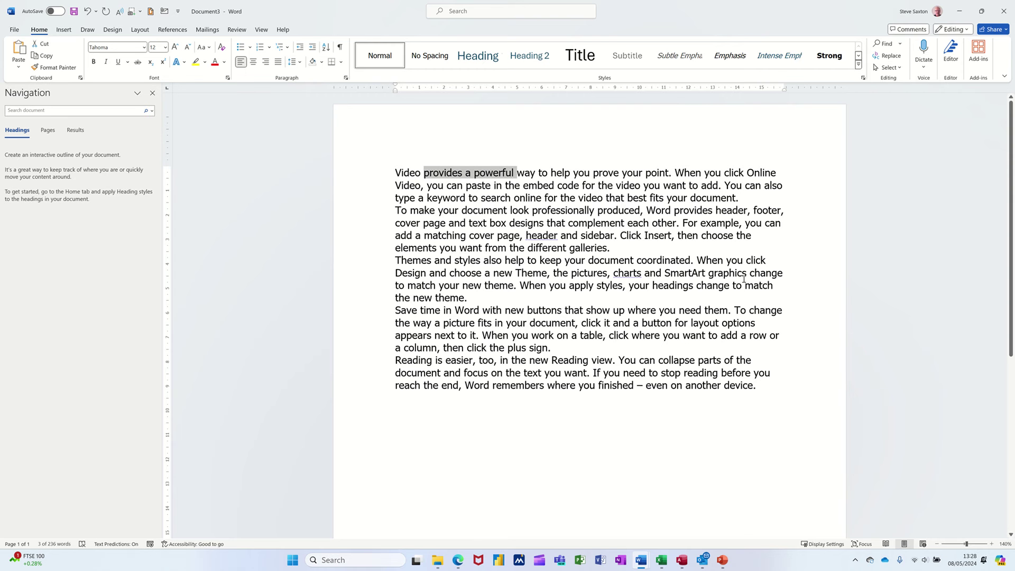
pyautogui.hotkey('ctrl', 'b')
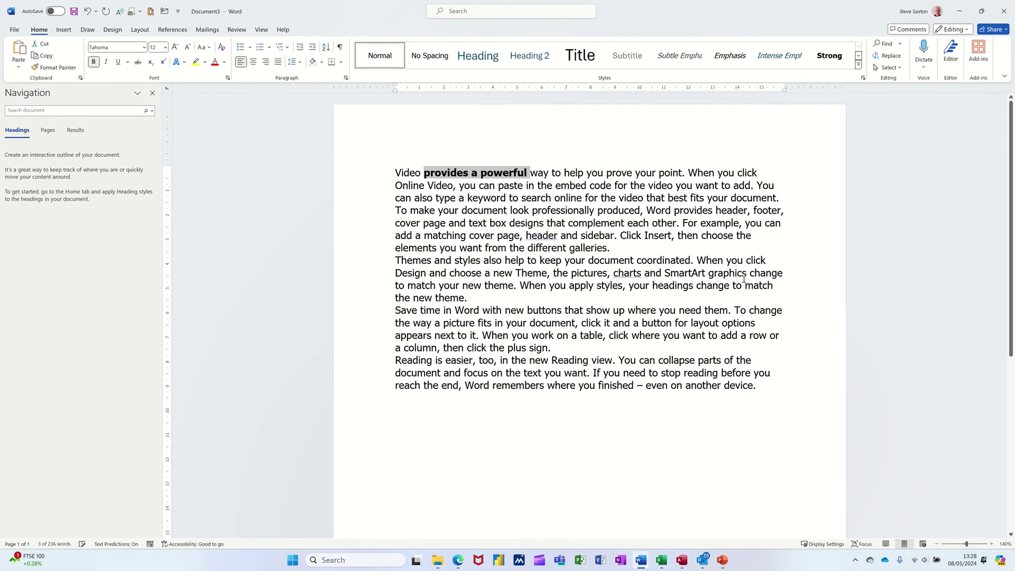
pyautogui.hotkey('ctrl', 'i')
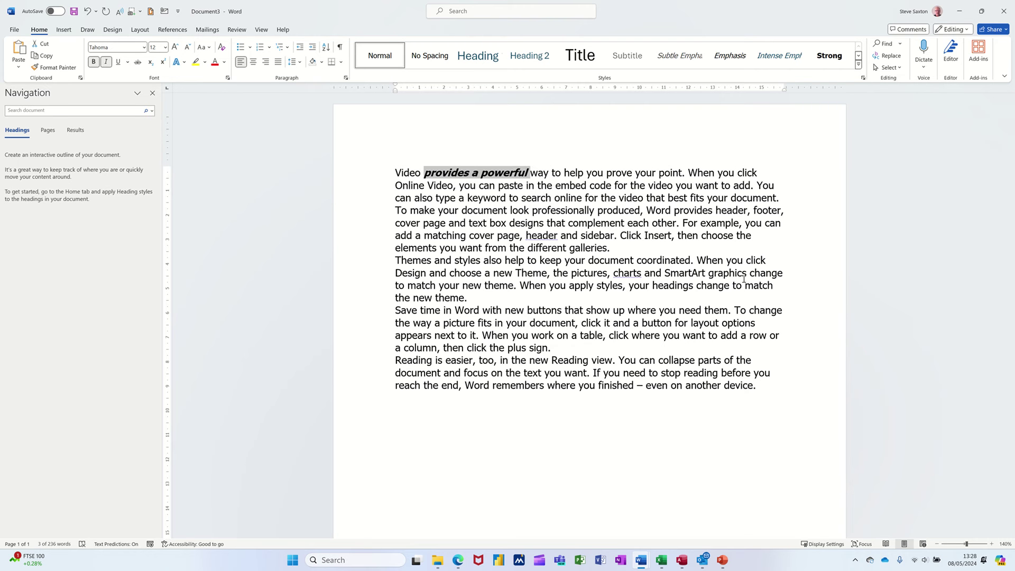
pyautogui.hotkey('ctrl', 'u')
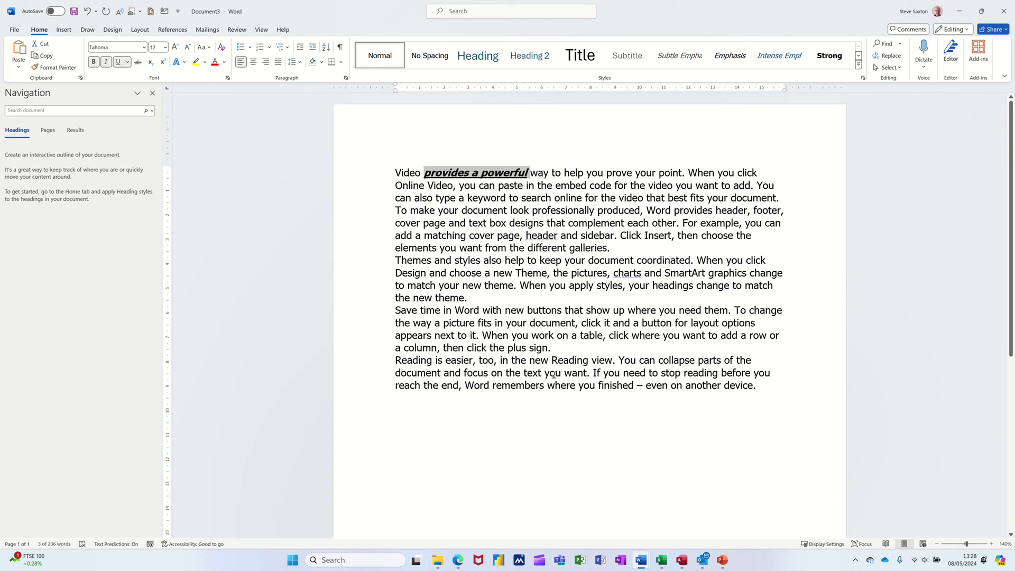
# - Paste the formatted phrase after 'plus sign.' and move to the empty line below
pyautogui.click(578, 349)
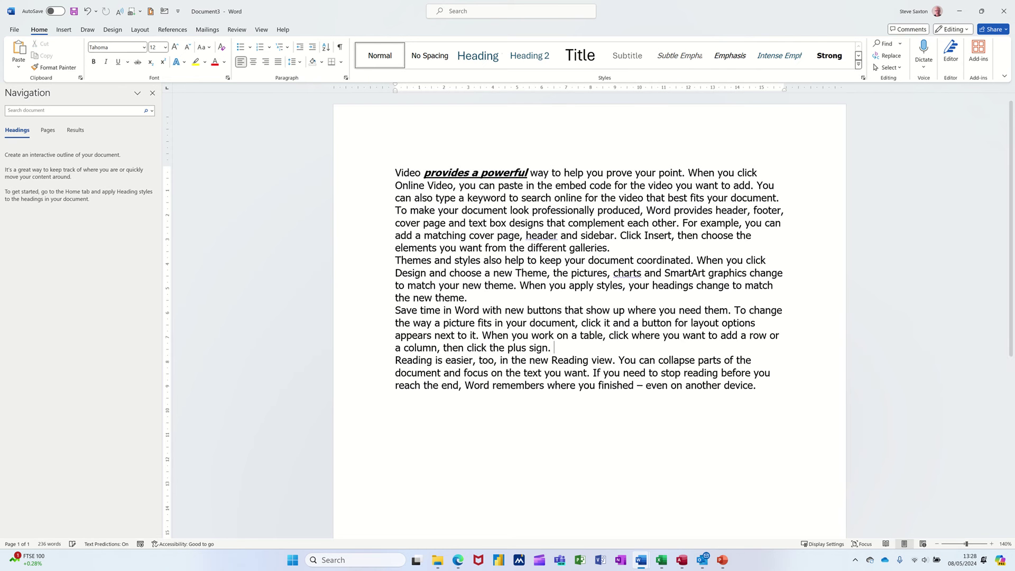
pyautogui.hotkey('ctrl', 'v')
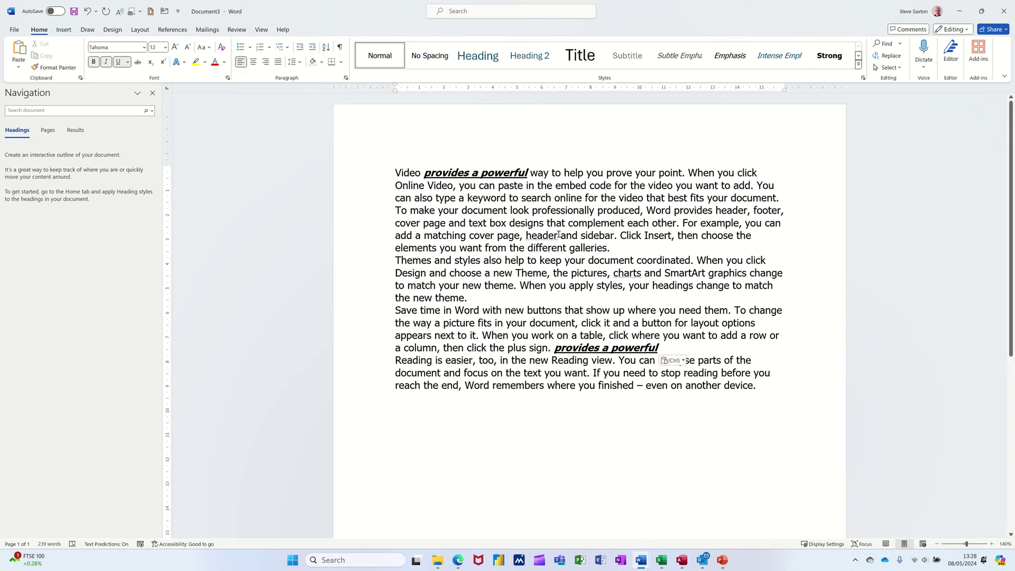
pyautogui.click(433, 417)
# - Type the author's name on a new line and make it bold, italic and underlined
pyautogui.press('Return')
pyautogui.write('steve Saxton')
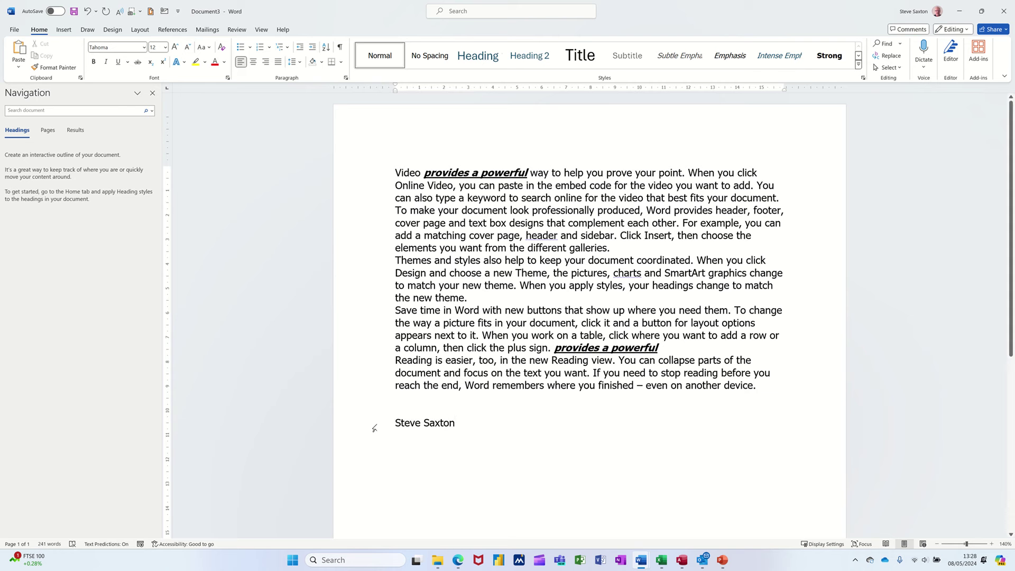
pyautogui.click(375, 429)
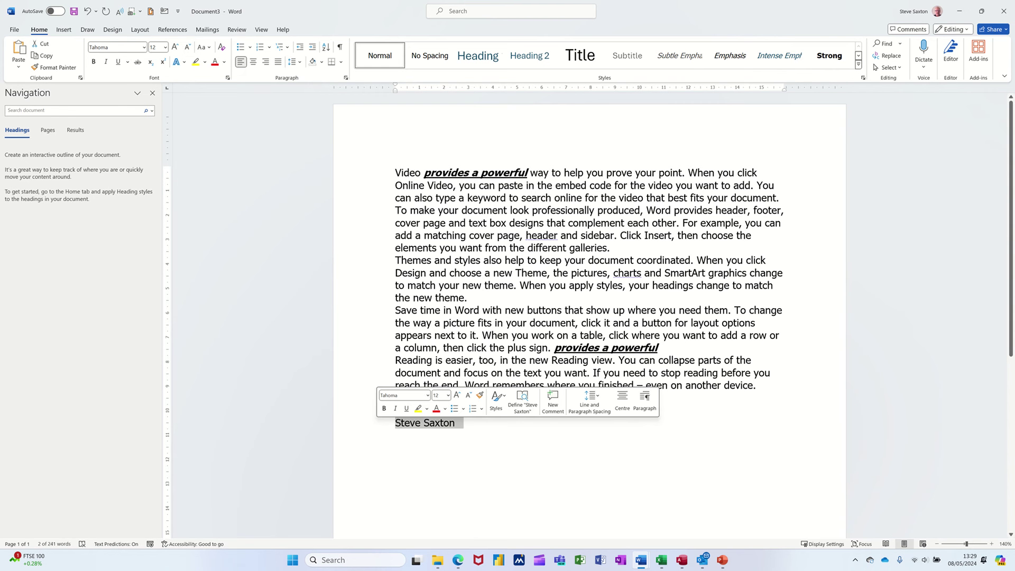
pyautogui.hotkey('ctrl', 'b')
pyautogui.hotkey('ctrl', 'i')
pyautogui.hotkey('ctrl', 'u')
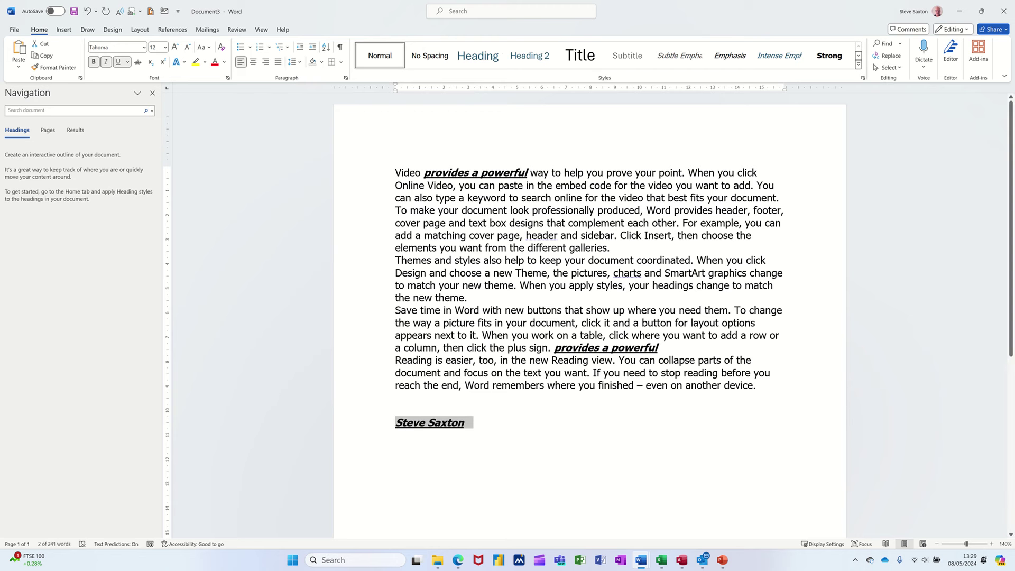
# - Resize the author's name to 19 pt and deselect it
pyautogui.hotkey('ctrl', ']')
pyautogui.hotkey('ctrl', ']')
pyautogui.hotkey('ctrl', ']')
pyautogui.hotkey('ctrl', ']')
pyautogui.hotkey('ctrl', ']')
pyautogui.hotkey('ctrl', ']')
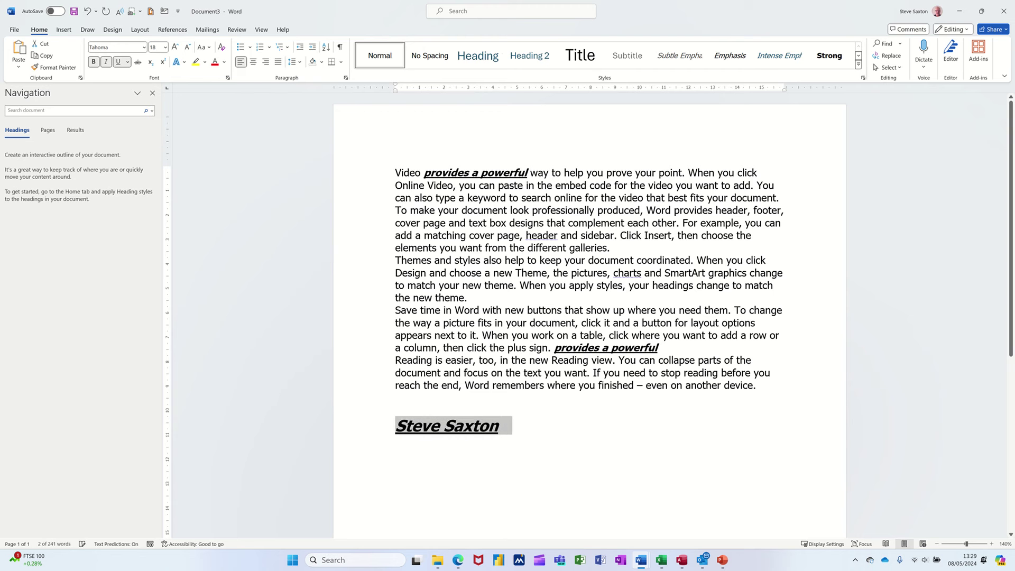
pyautogui.hotkey('ctrl', '[')
pyautogui.hotkey('ctrl', '[')
pyautogui.hotkey('ctrl', '[')
pyautogui.hotkey('ctrl', '[')
pyautogui.hotkey('ctrl', '[')
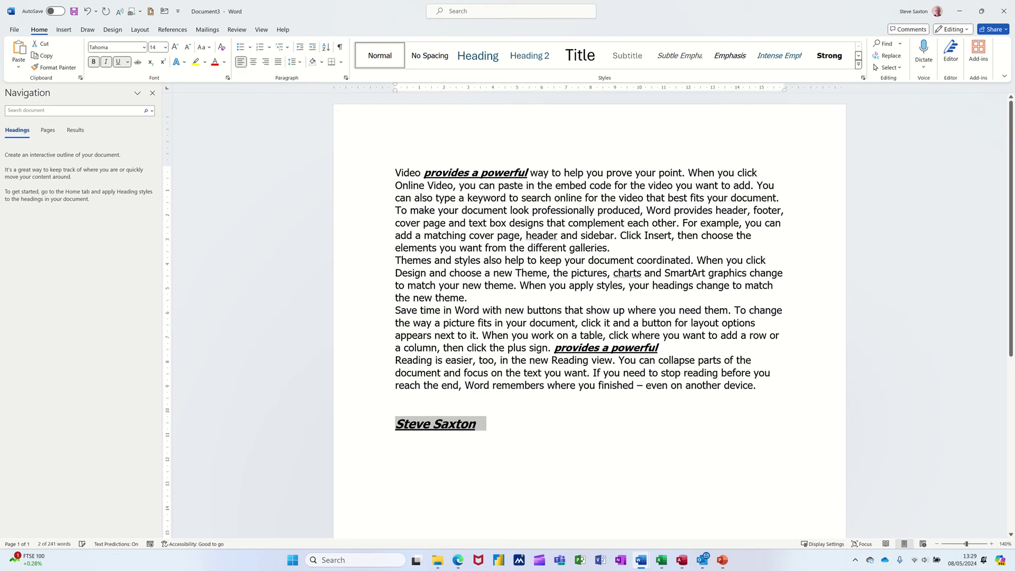
pyautogui.hotkey('ctrl', ']')
pyautogui.hotkey('ctrl', ']')
pyautogui.hotkey('ctrl', ']')
pyautogui.hotkey('ctrl', ']')
pyautogui.hotkey('ctrl', ']')
pyautogui.hotkey('ctrl', ']')
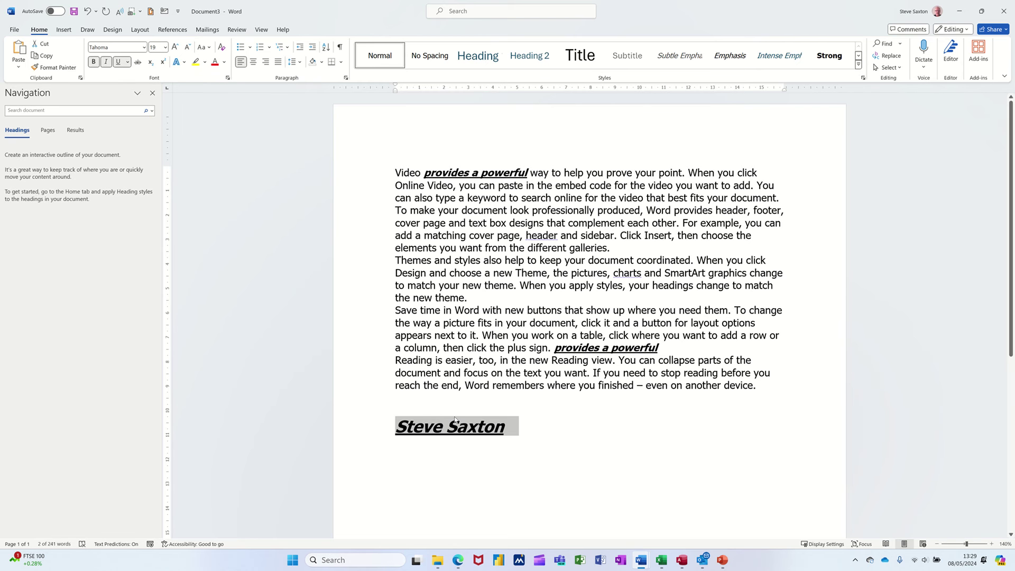
pyautogui.click(508, 430)
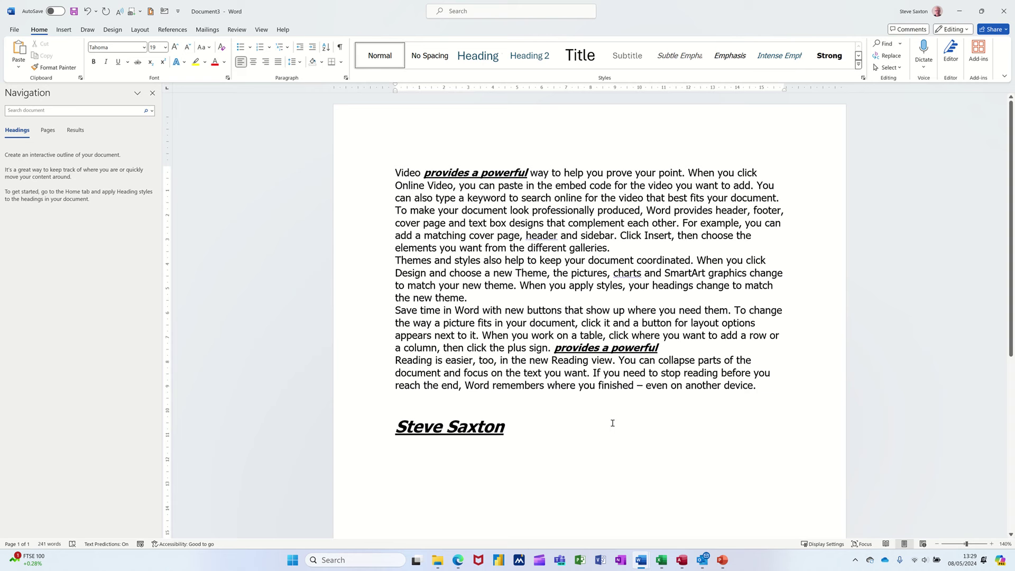
pyautogui.press('Down')
pyautogui.write('sdjbsdbsdb ')
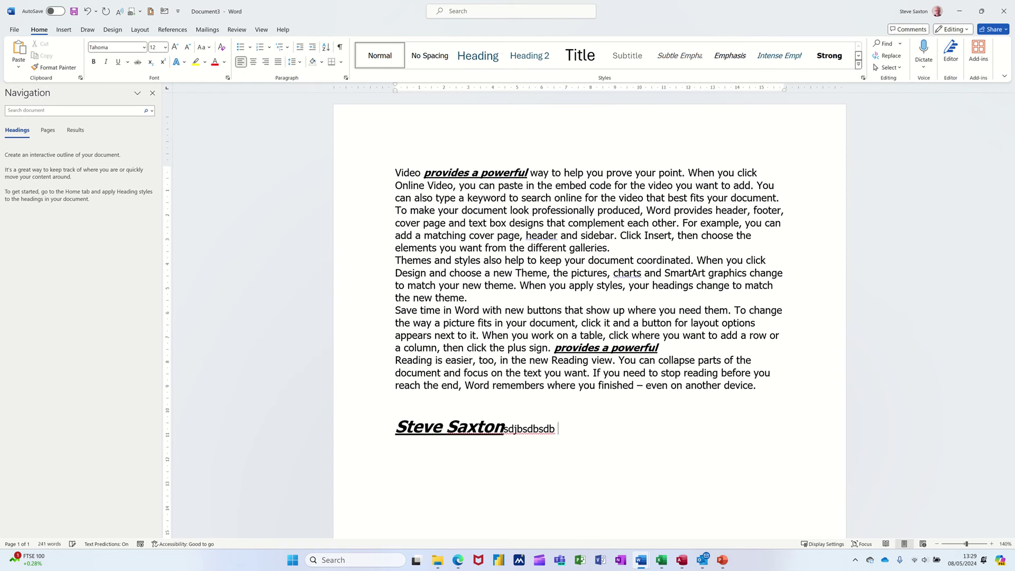
pyautogui.write('bds dsbd d')
pyautogui.hotkey('ctrl', 'z')
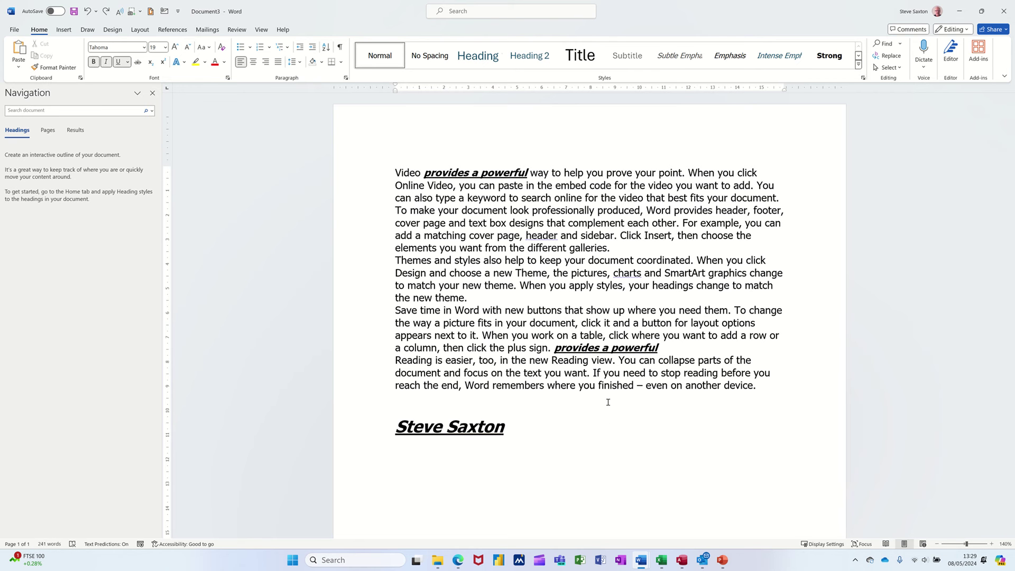
pyautogui.hotkey('ctrl', 'y')
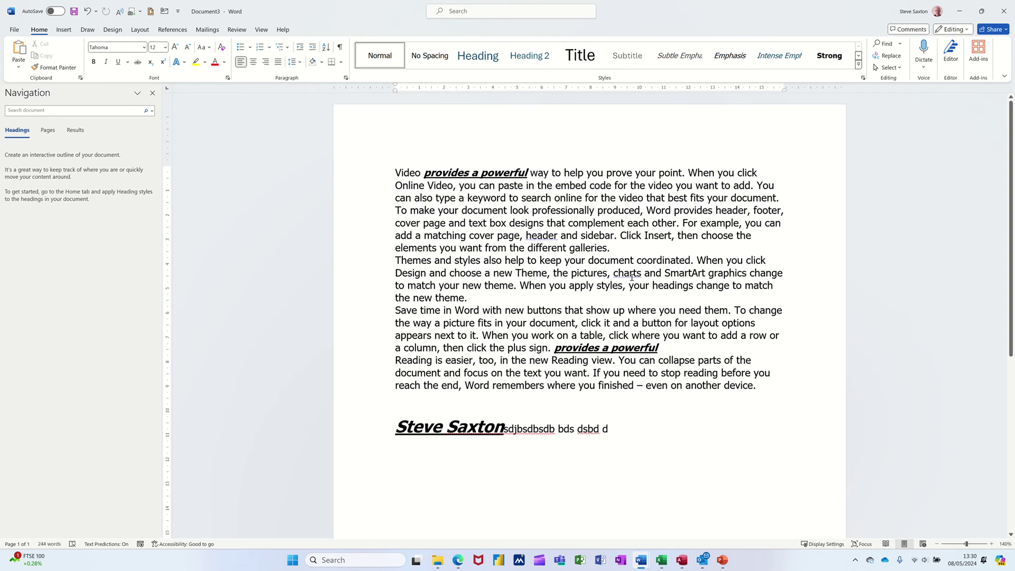
pyautogui.hotkey('ctrl', 'a')
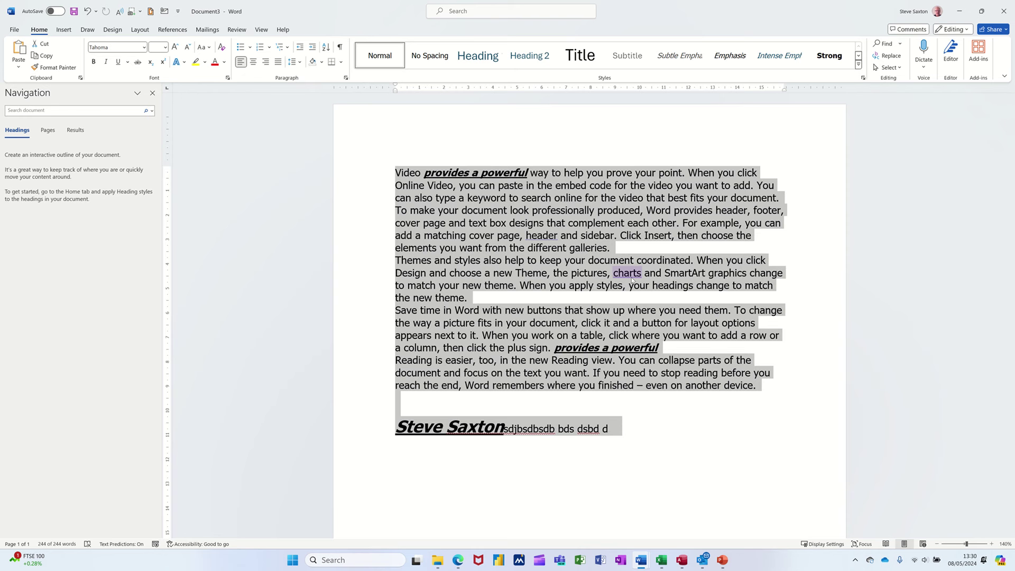
pyautogui.write('sd')
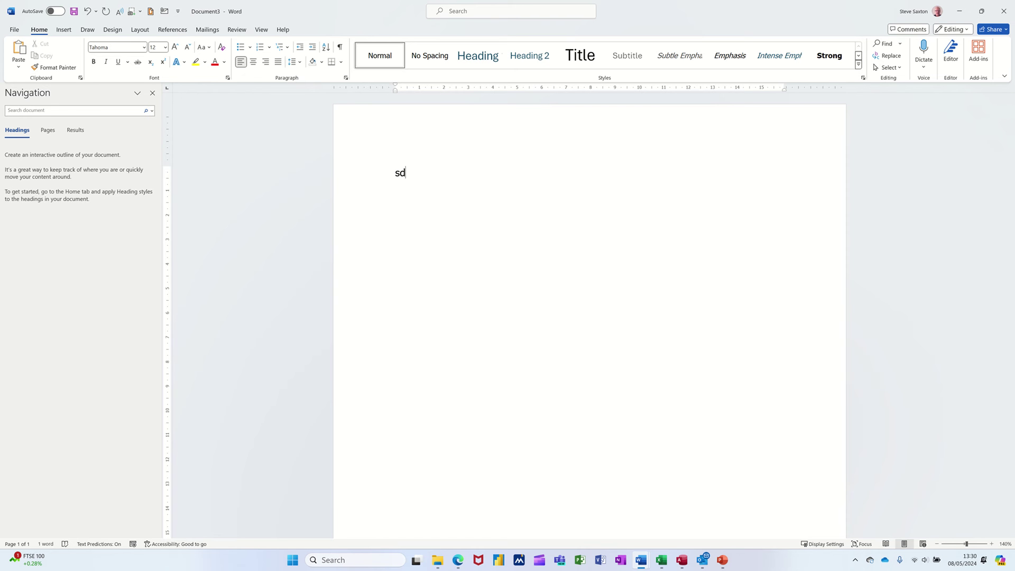
pyautogui.hotkey('ctrl', 'z')
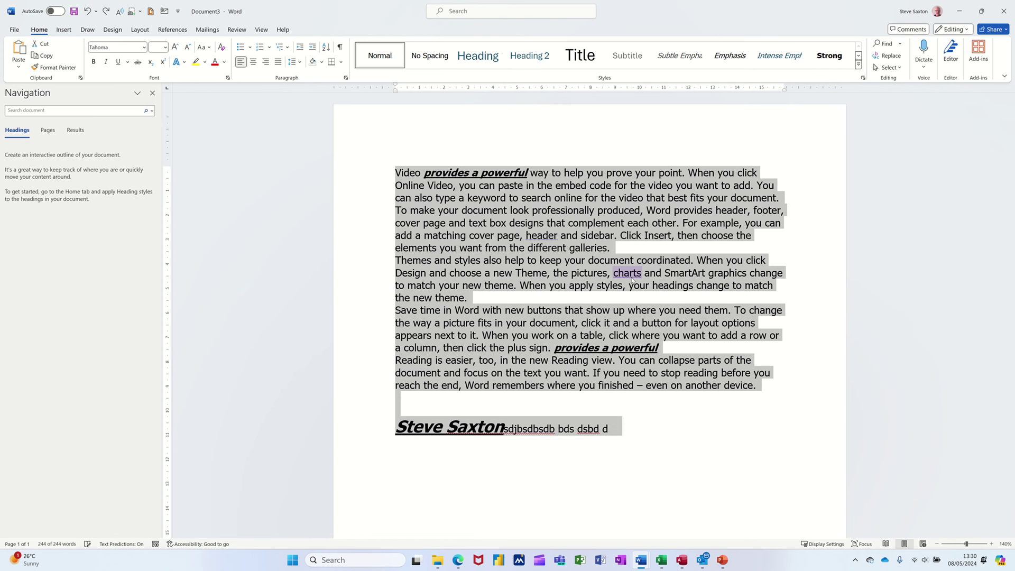
pyautogui.click(629, 248)
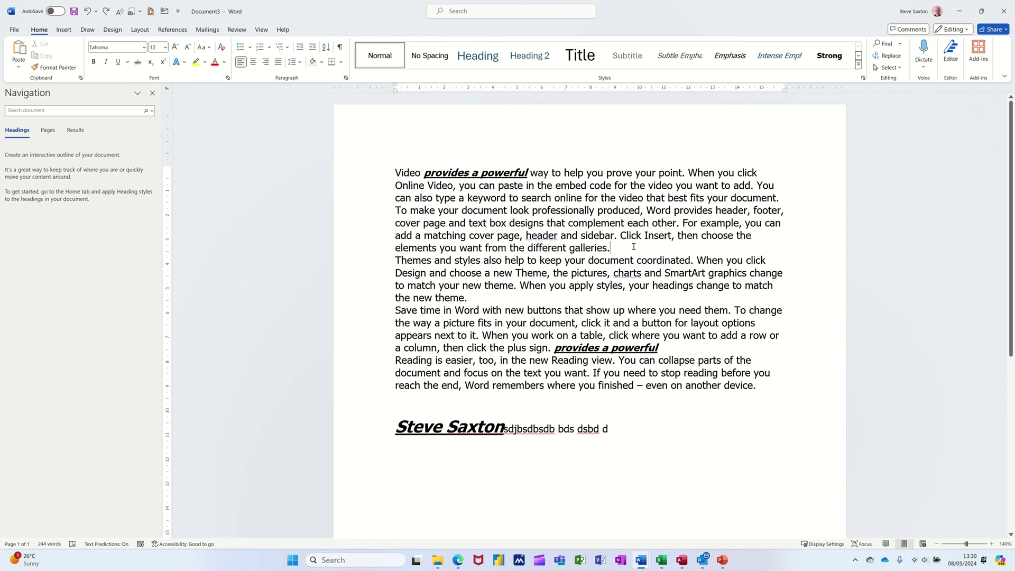
# - Add blank lines after the first, Themes and Save time paragraphs, then select Themes and Save time
pyautogui.press('Return')
pyautogui.click(527, 314)
pyautogui.press('Return')
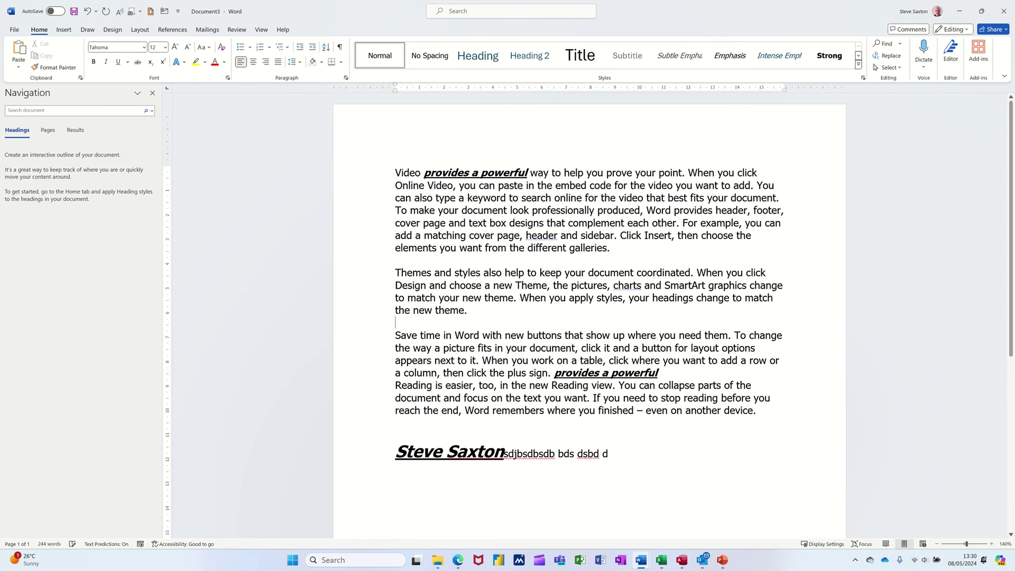
pyautogui.click(689, 371)
pyautogui.press('Return')
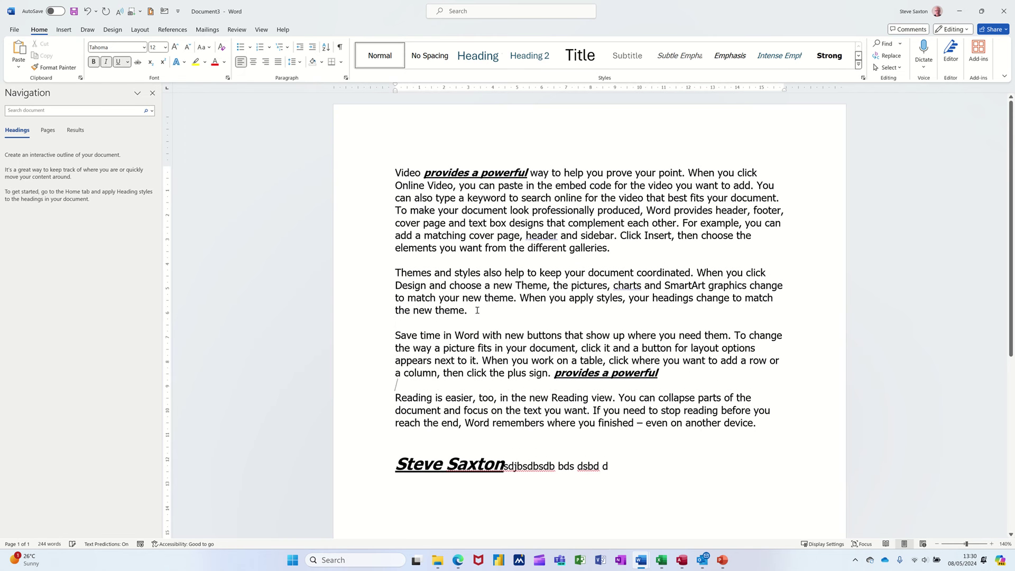
pyautogui.moveTo(363, 271); pyautogui.dragTo(367, 372)
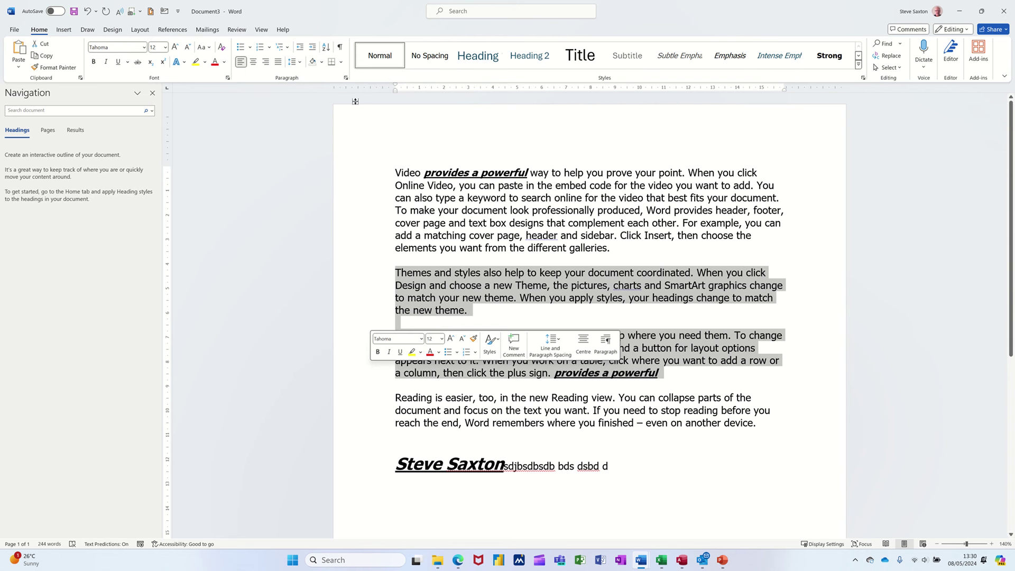
# - Number the Themes and Save time paragraphs, then undo the numbering on each one
pyautogui.click(261, 47)
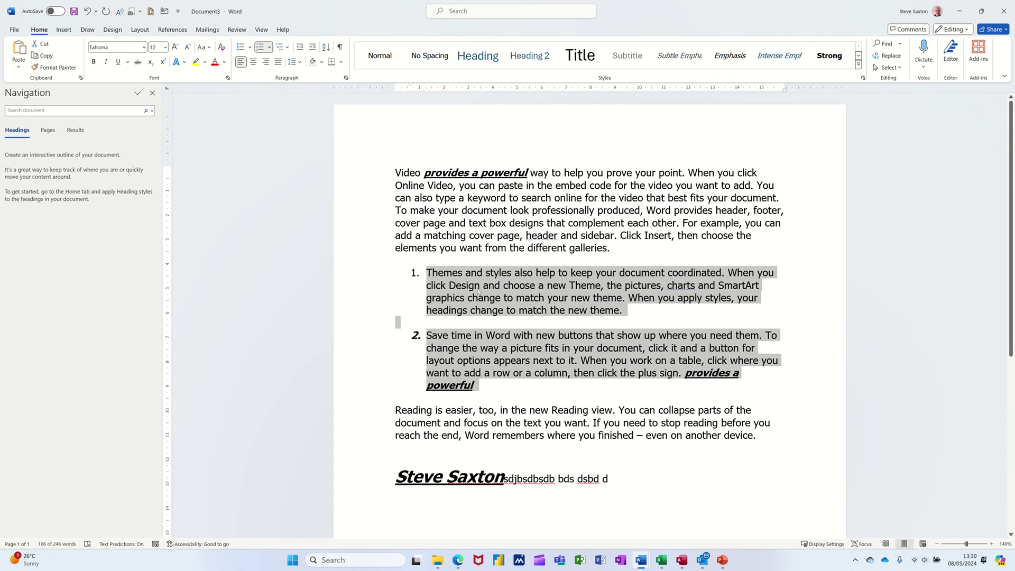
pyautogui.click(461, 279)
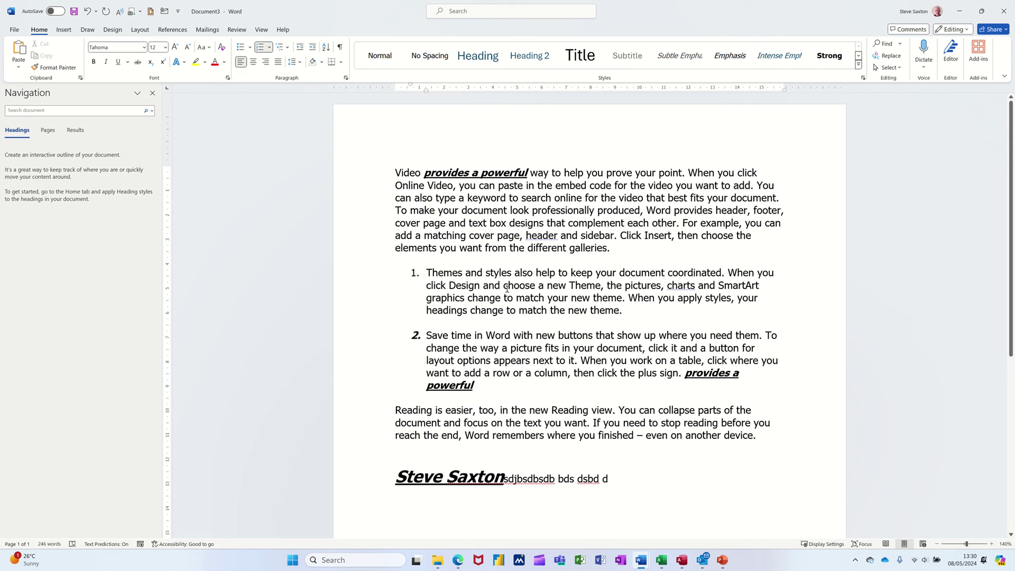
pyautogui.hotkey('ctrl', 'z')
pyautogui.click(471, 349)
pyautogui.hotkey('ctrl', 'z')
# - Remove the leftover indents from the Themes and Save time paragraphs
pyautogui.hotkey('ctrl', 'shift', 'm')
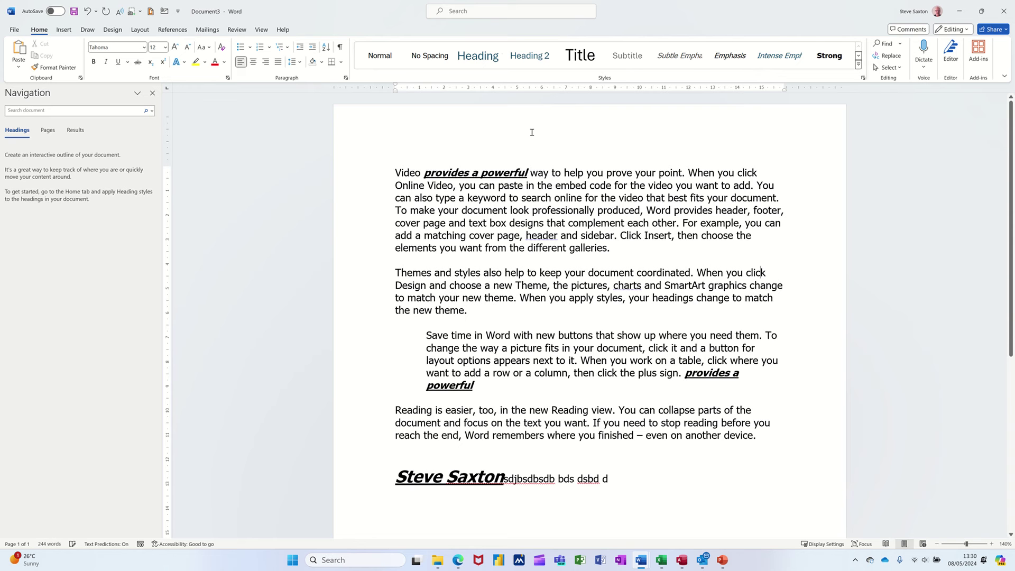
pyautogui.click(467, 337)
pyautogui.hotkey('ctrl', 'shift', 'm')
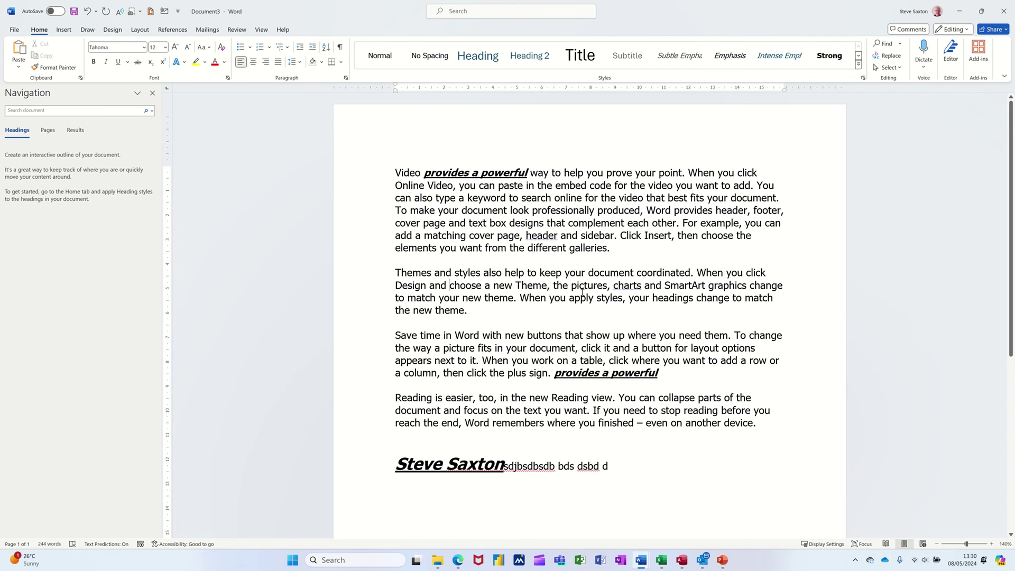
# - Try indenting and resetting the Themes paragraph, ending with a hanging indent
pyautogui.hotkey('ctrl', 'm')
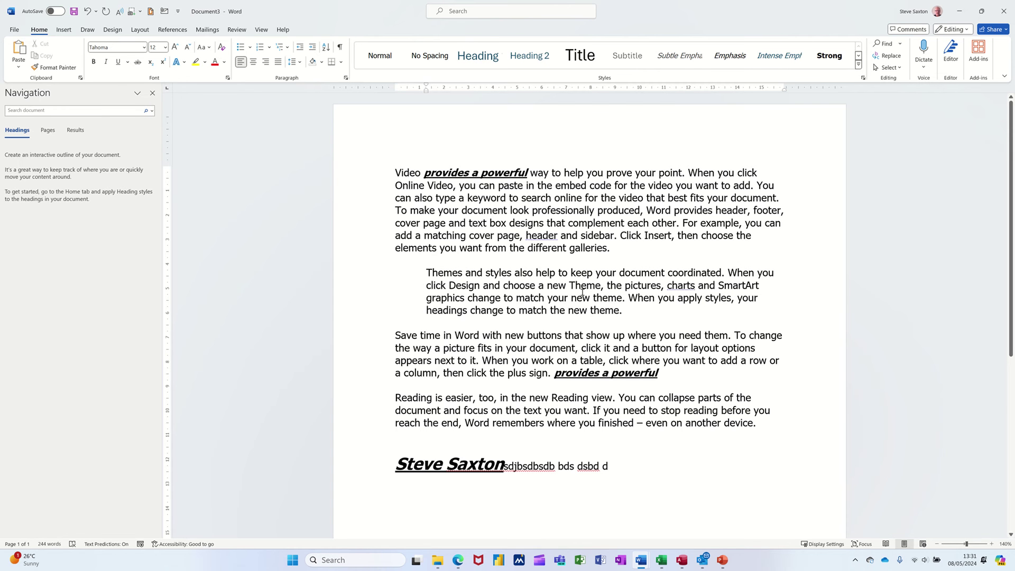
pyautogui.hotkey('ctrl', 'm')
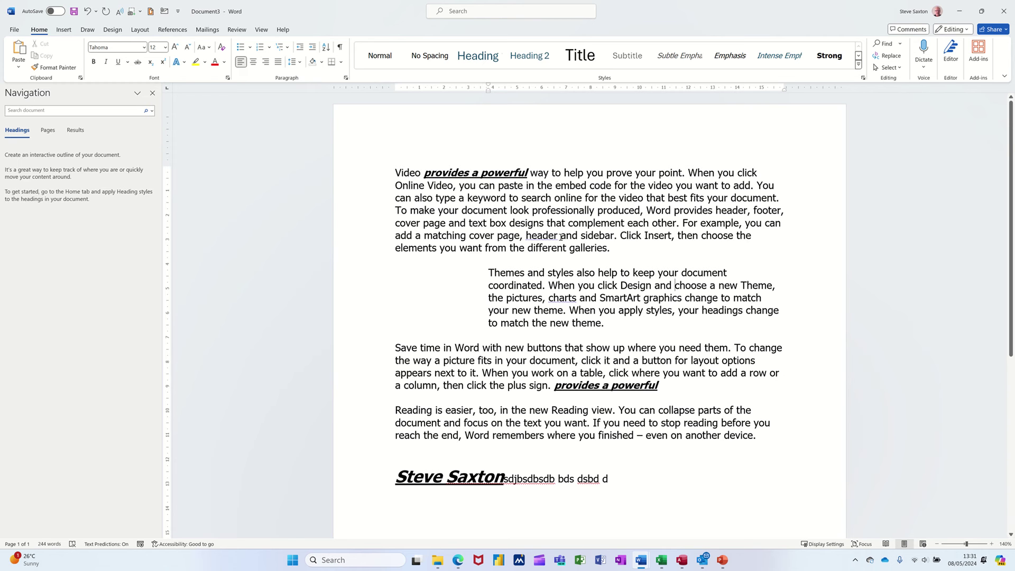
pyautogui.hotkey('ctrl', 'shift', 'm')
pyautogui.hotkey('ctrl', 'shift', 'm')
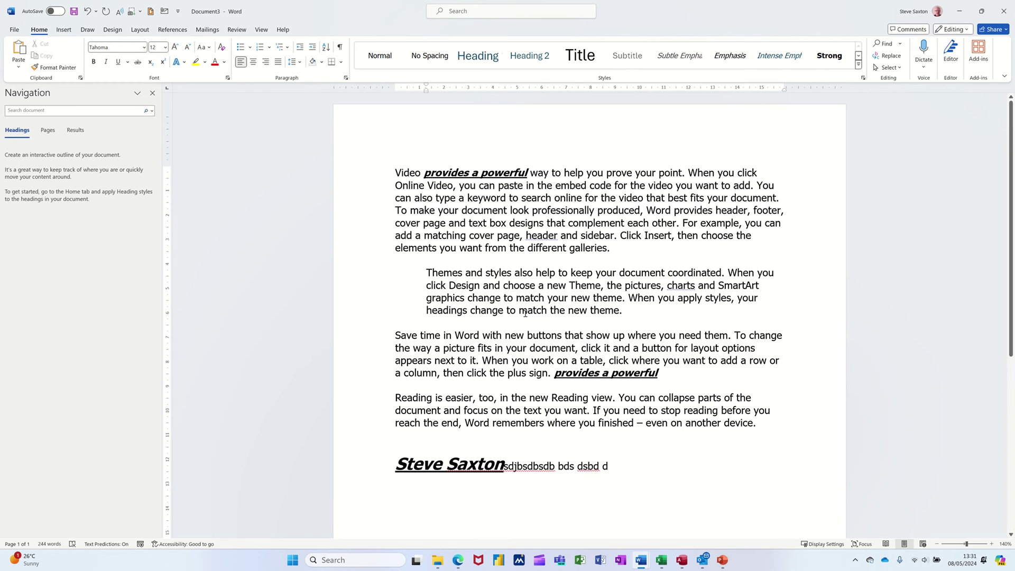
pyautogui.hotkey('ctrl', 'q')
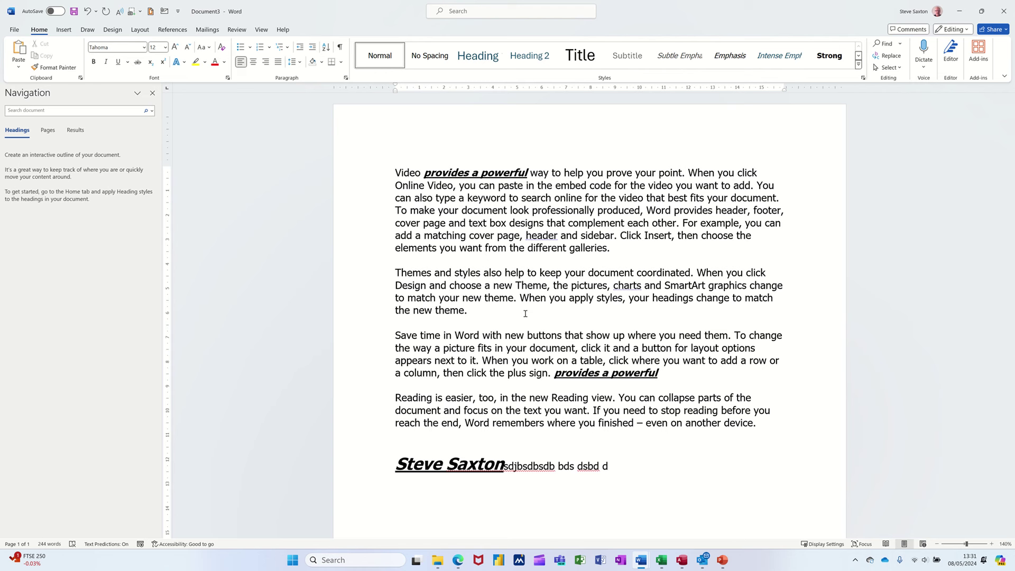
pyautogui.hotkey('ctrl', 't')
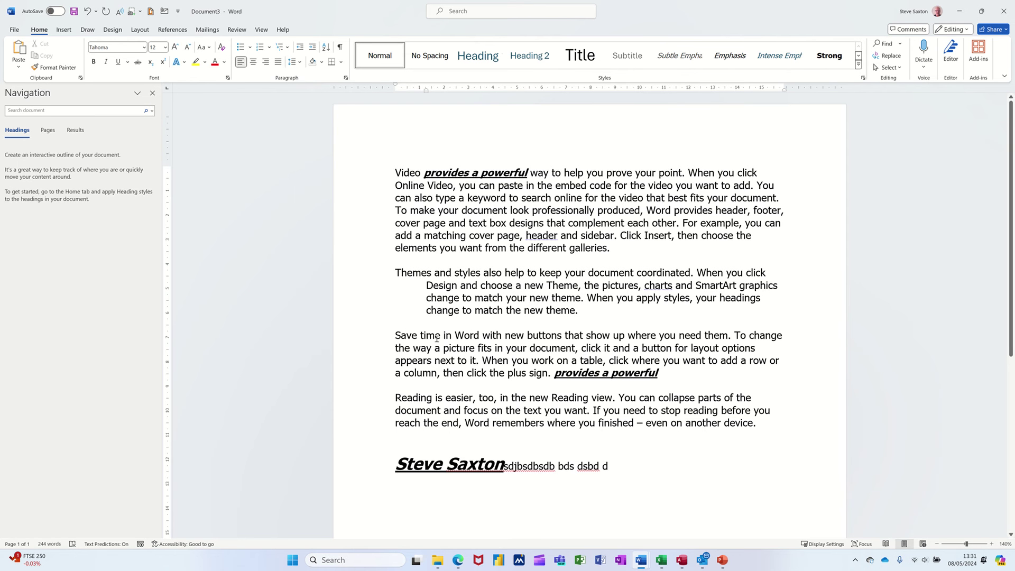
# - Number the Save time paragraph as list item 1
pyautogui.click(413, 347)
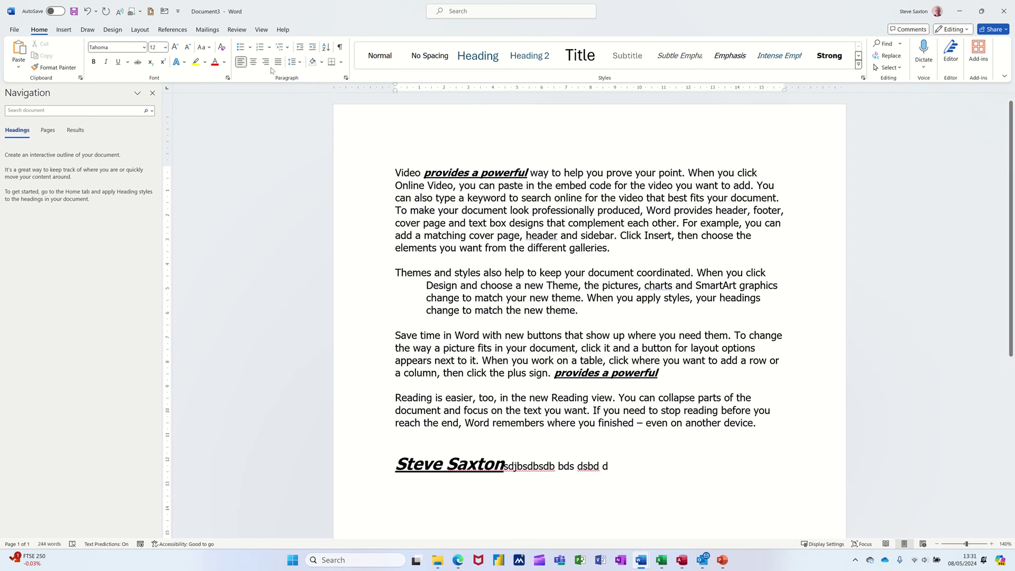
pyautogui.click(260, 47)
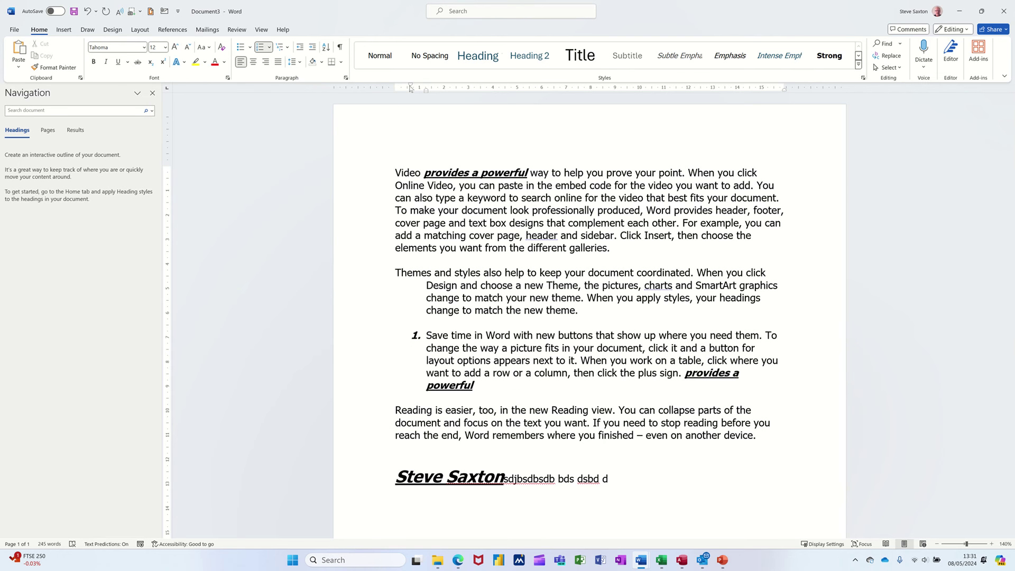
pyautogui.moveTo(411, 88); pyautogui.dragTo(427, 93)
# - Clear all character and paragraph formatting, remove Save time's indent, and open Go To
pyautogui.hotkey('ctrl', 'a')
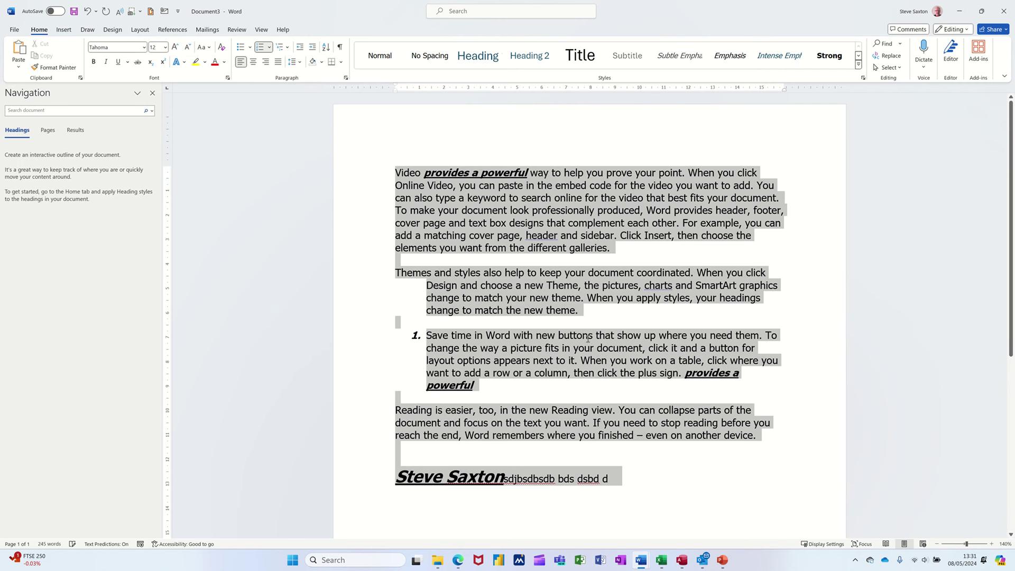
pyautogui.hotkey('ctrl', 'space')
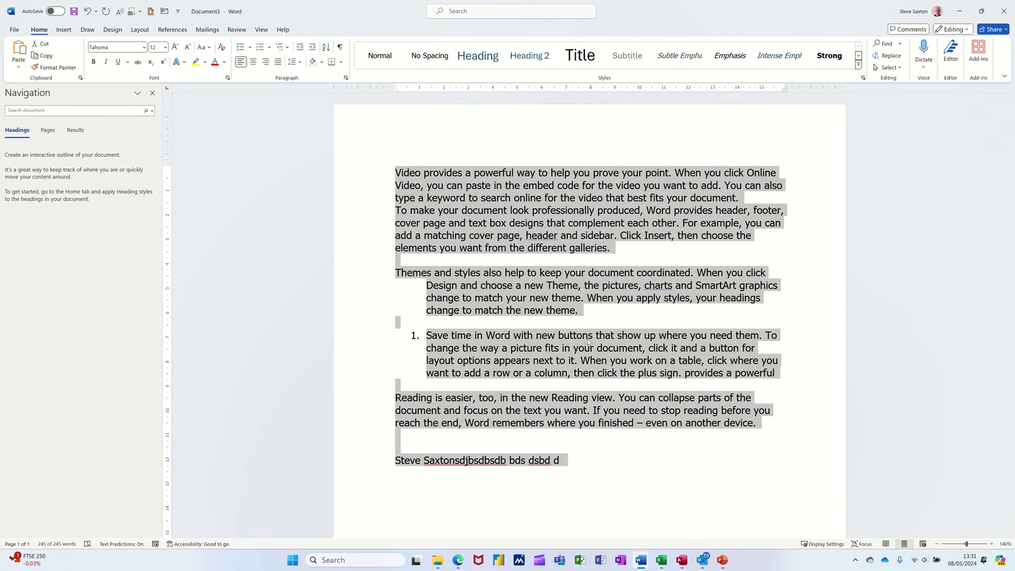
pyautogui.hotkey('ctrl', 'q')
pyautogui.click(522, 335)
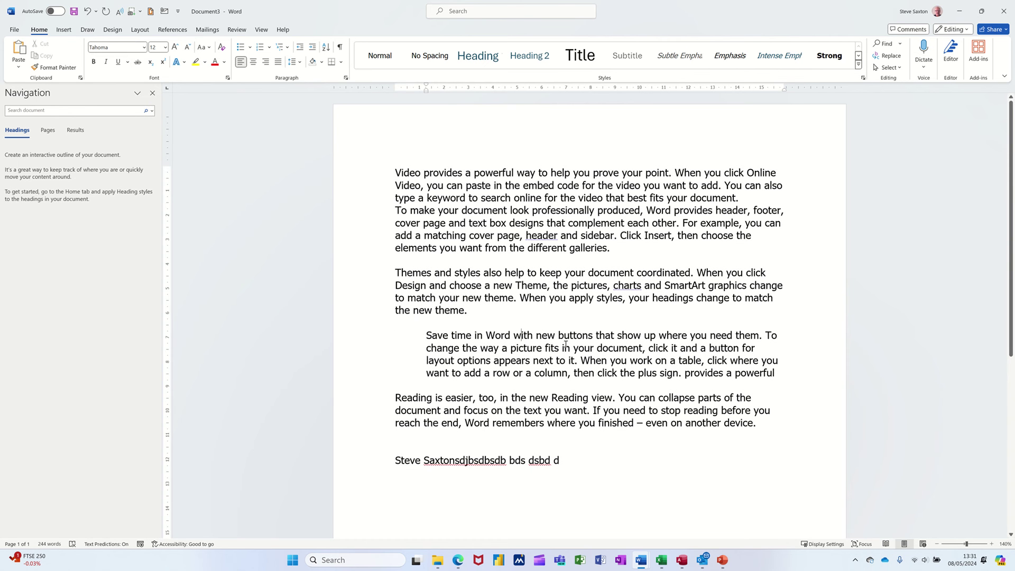
pyautogui.hotkey('ctrl', 'shift', 'm')
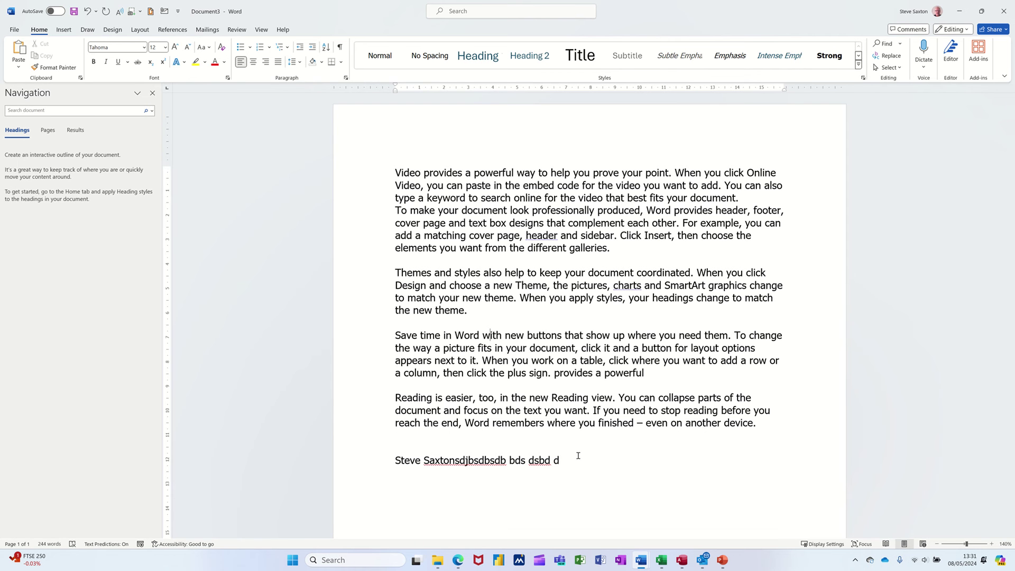
pyautogui.hotkey('ctrl', 'g')
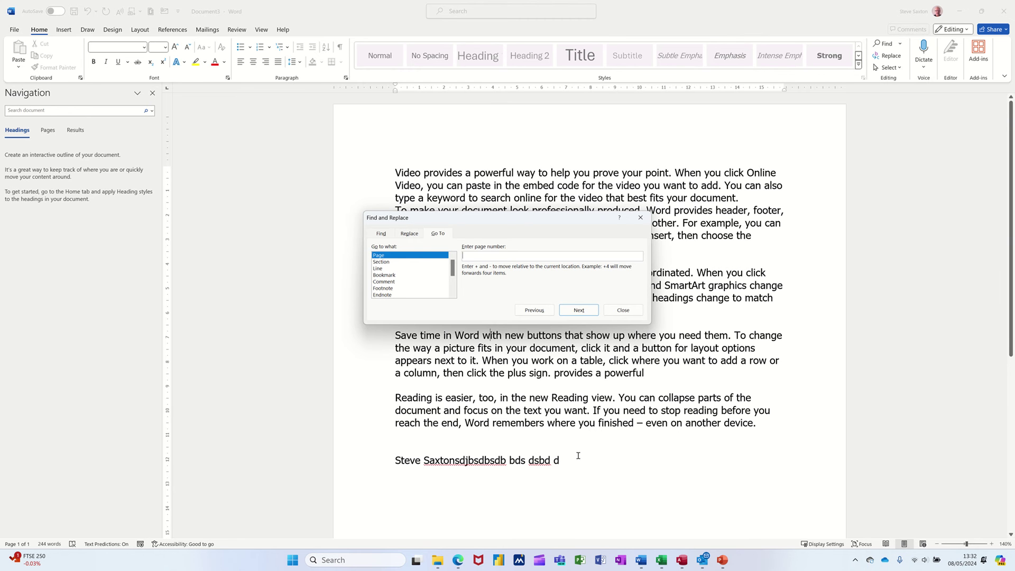
# - Close the Go To dialog, then open Replace and cancel it without changes
pyautogui.click(623, 311)
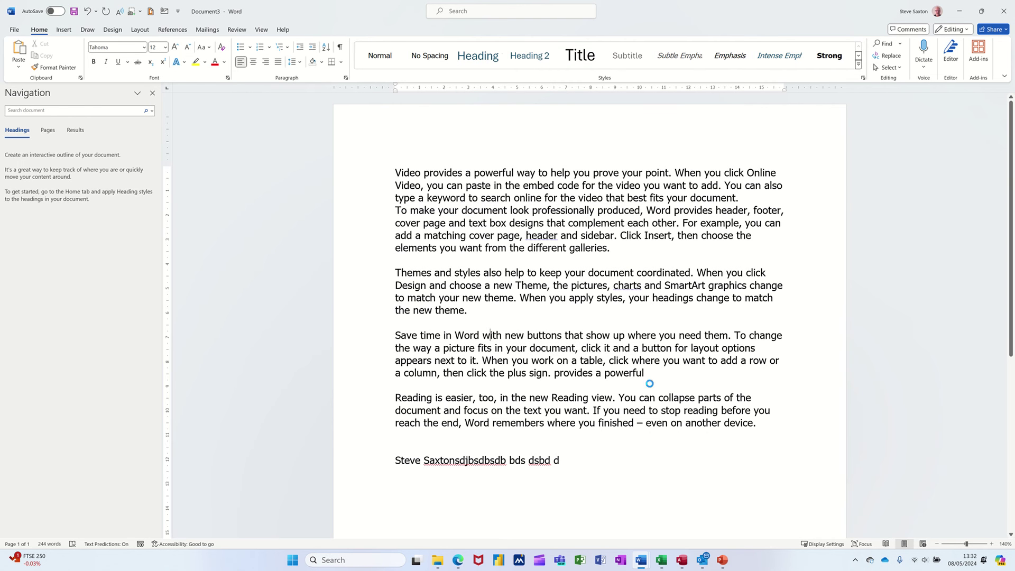
pyautogui.hotkey('ctrl', 'h')
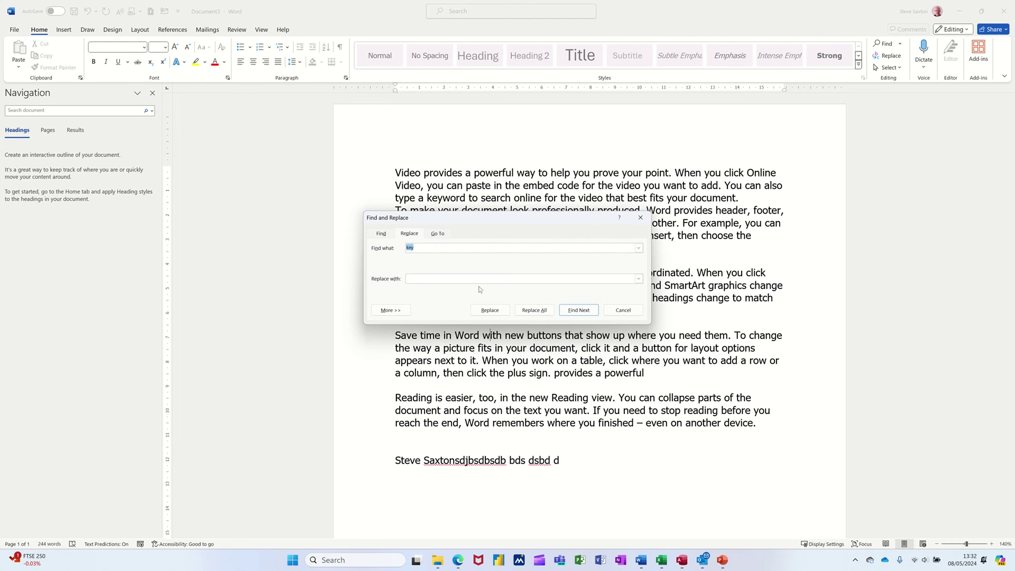
pyautogui.click(622, 309)
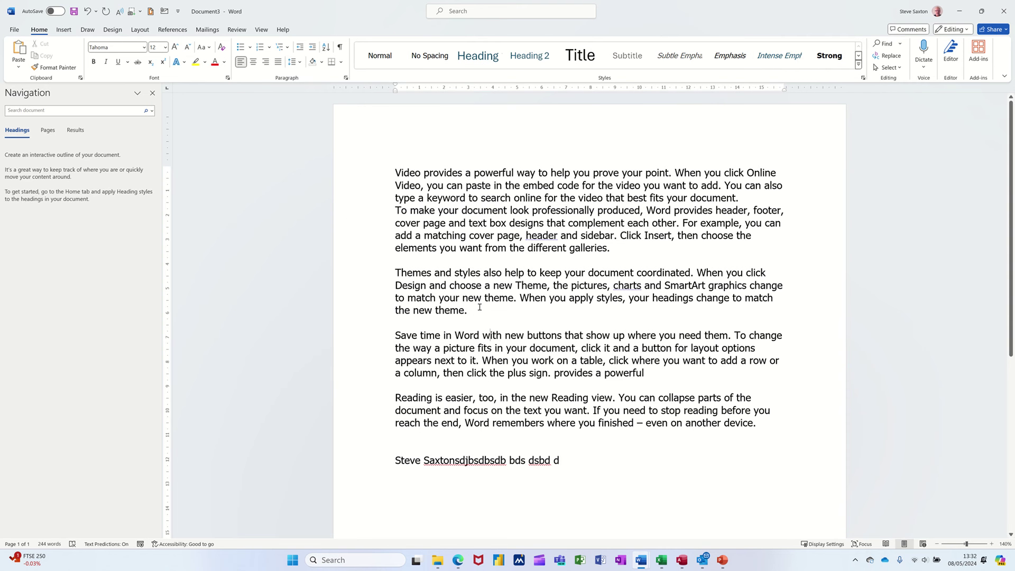
pyautogui.doubleClick(368, 285)
pyautogui.hotkey('ctrl', 'c')
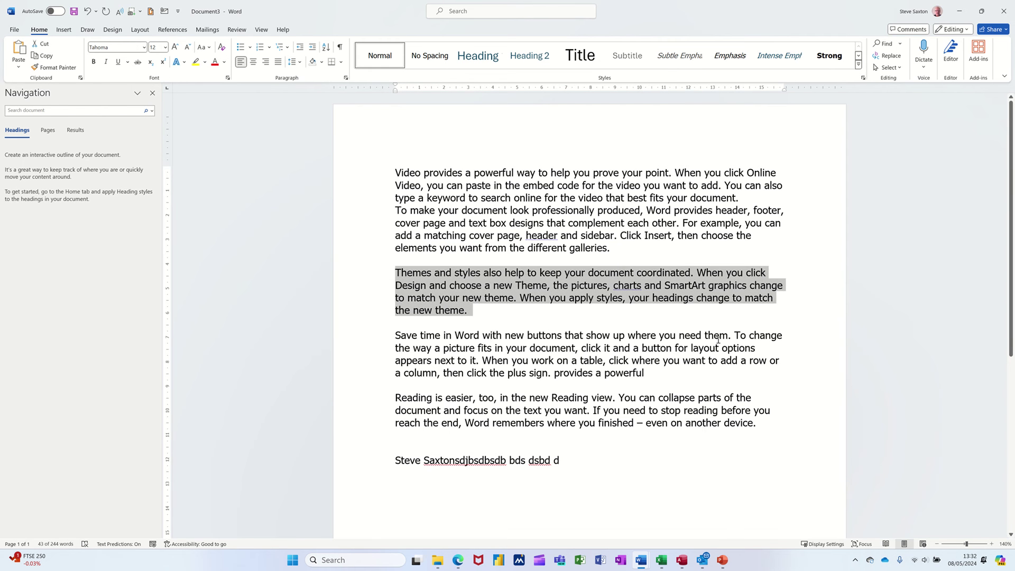
pyautogui.press('Delete')
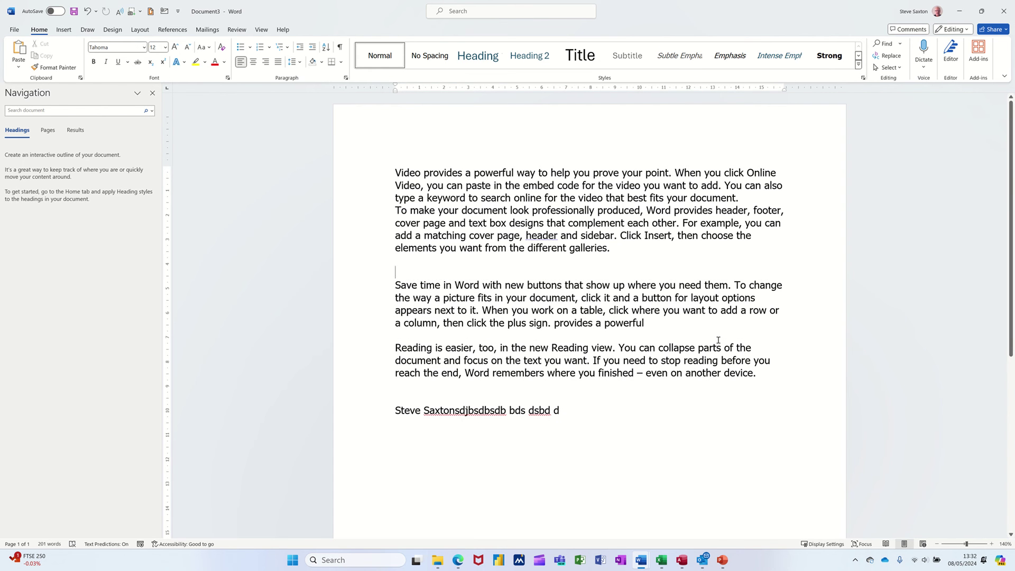
pyautogui.hotkey('ctrl', 'v')
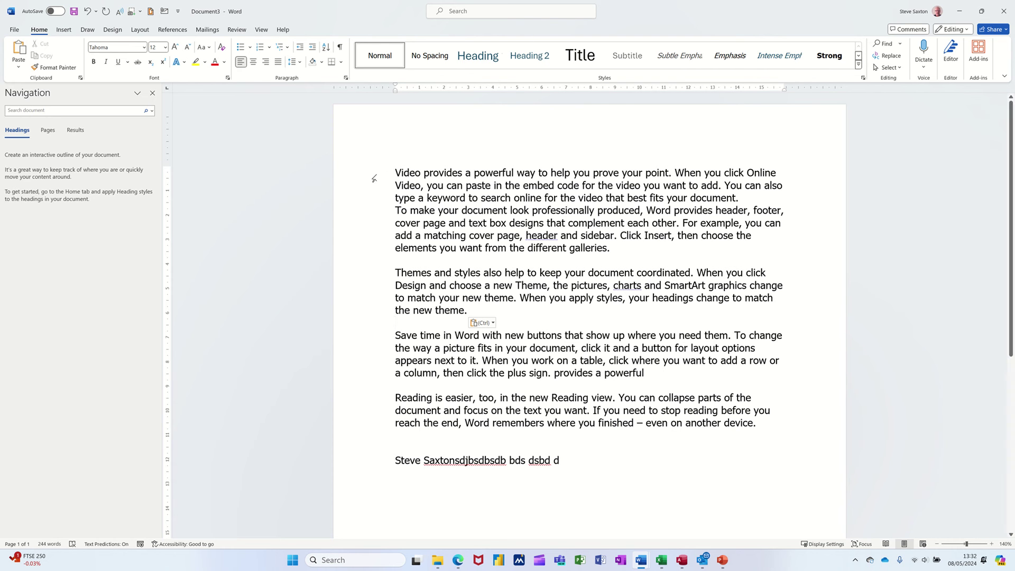
# - Cycle the first paragraph's capitalisation with Shift+F3 until it is in sentence case
pyautogui.doubleClick(378, 176)
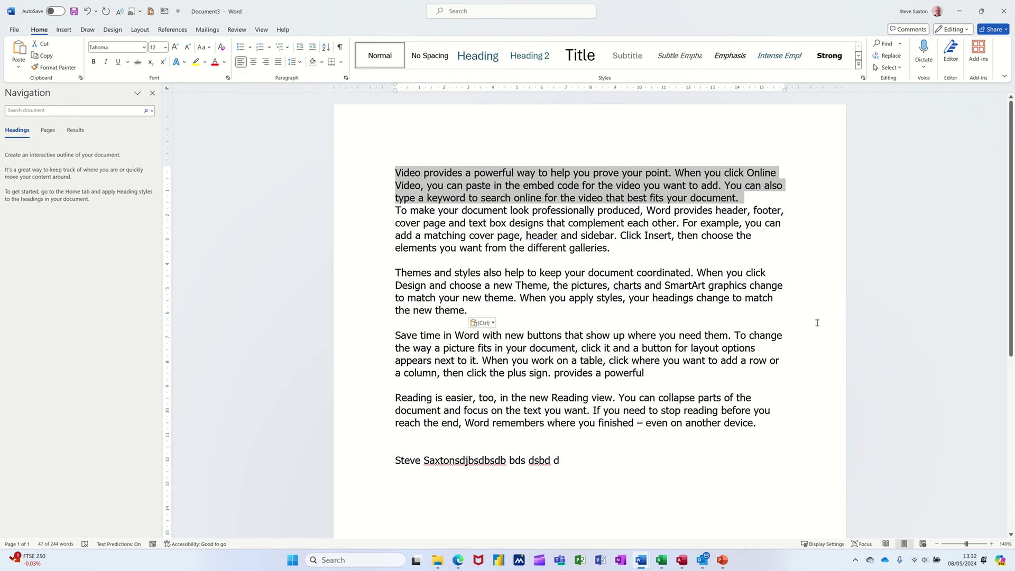
pyautogui.hotkey('shift', 'F3')
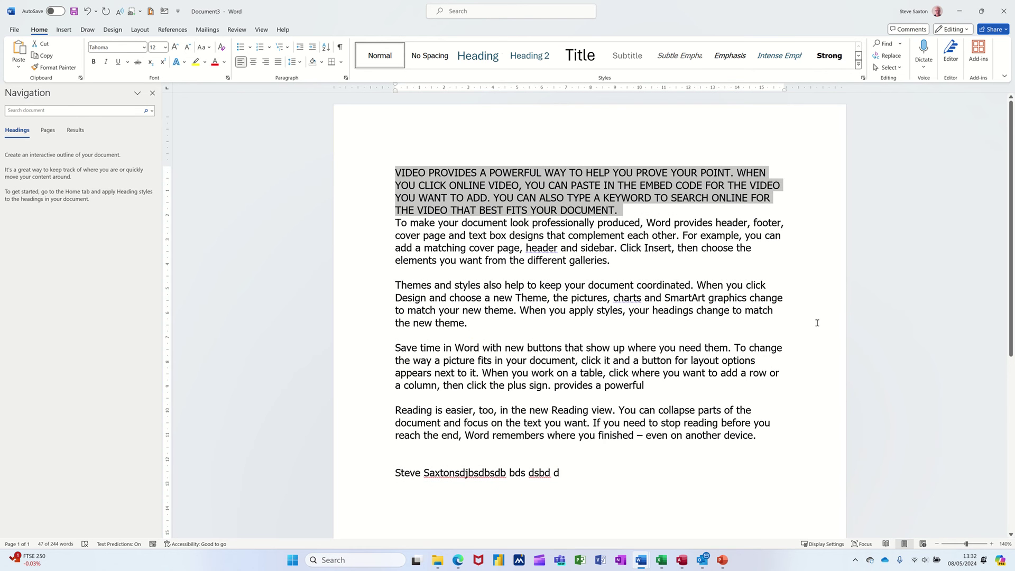
pyautogui.hotkey('shift', 'F3')
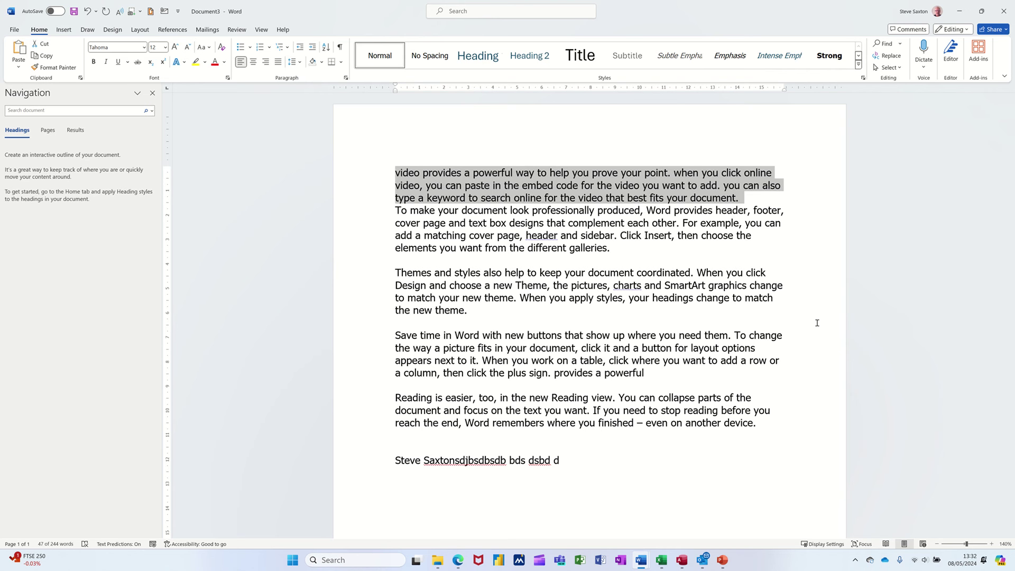
pyautogui.hotkey('shift', 'F3')
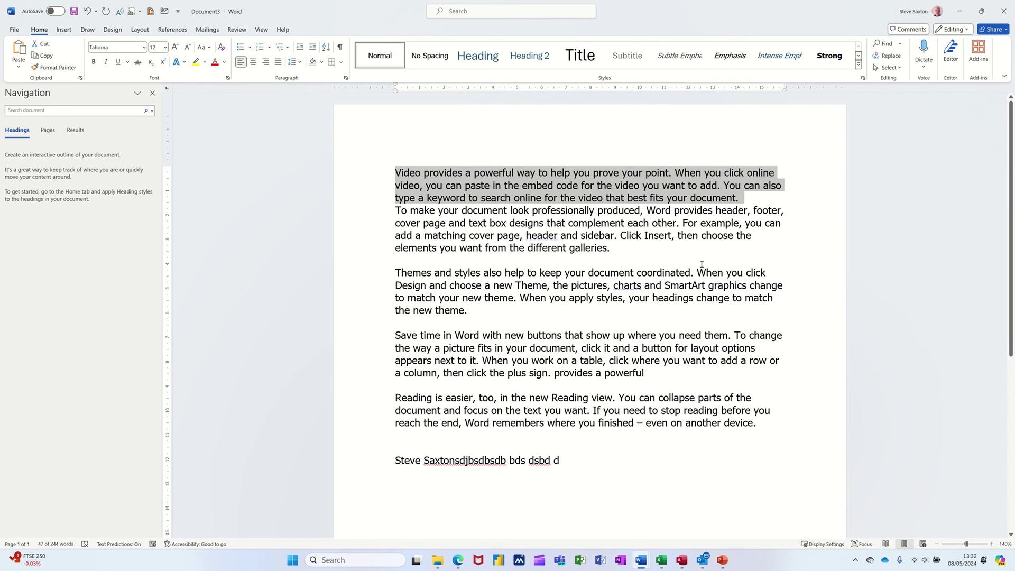
pyautogui.click(210, 48)
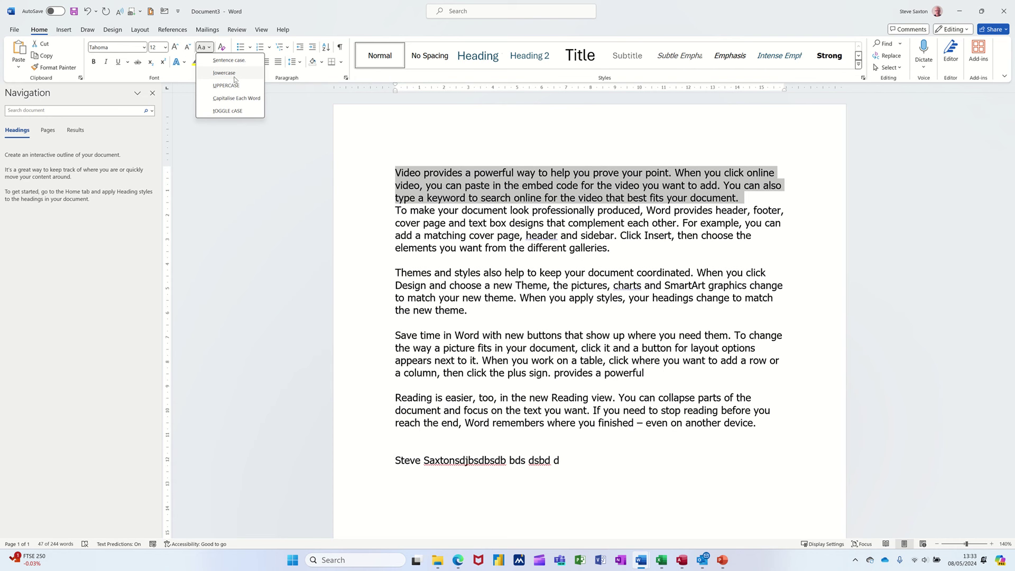
pyautogui.click(457, 186)
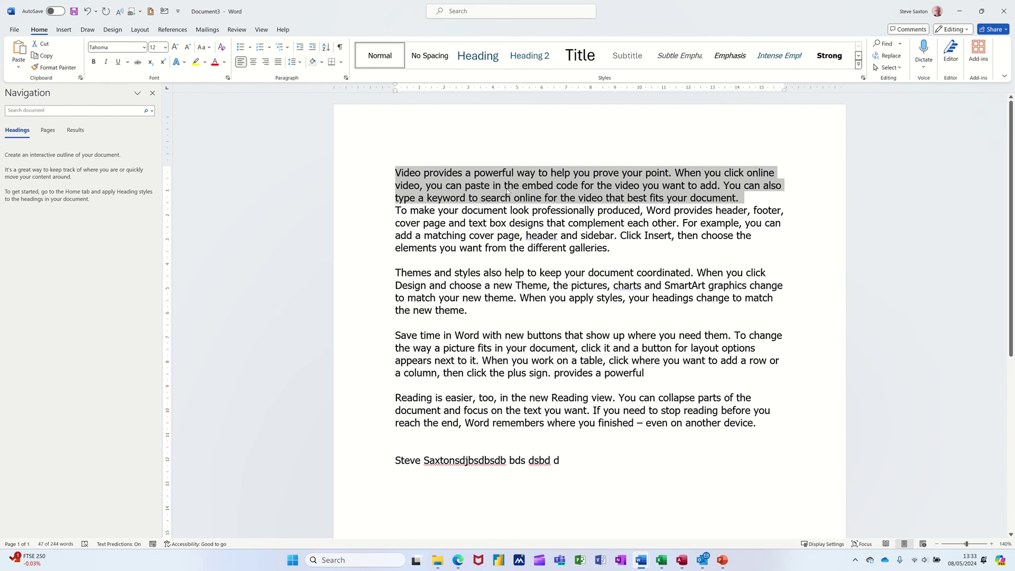
# - Insert an empty line above the first paragraph and make Heading 2's font colour black
pyautogui.click(470, 215)
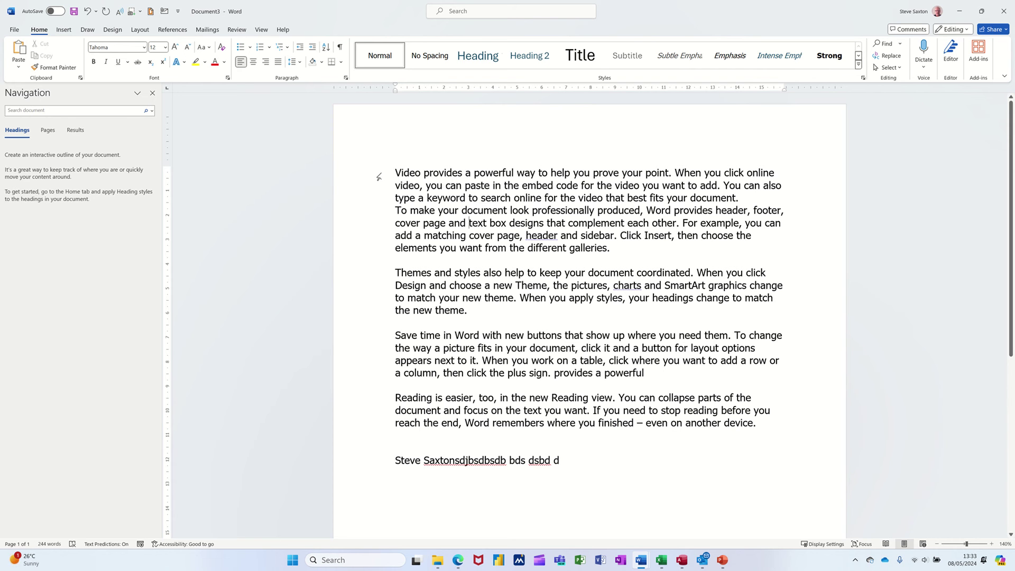
pyautogui.press('Return')
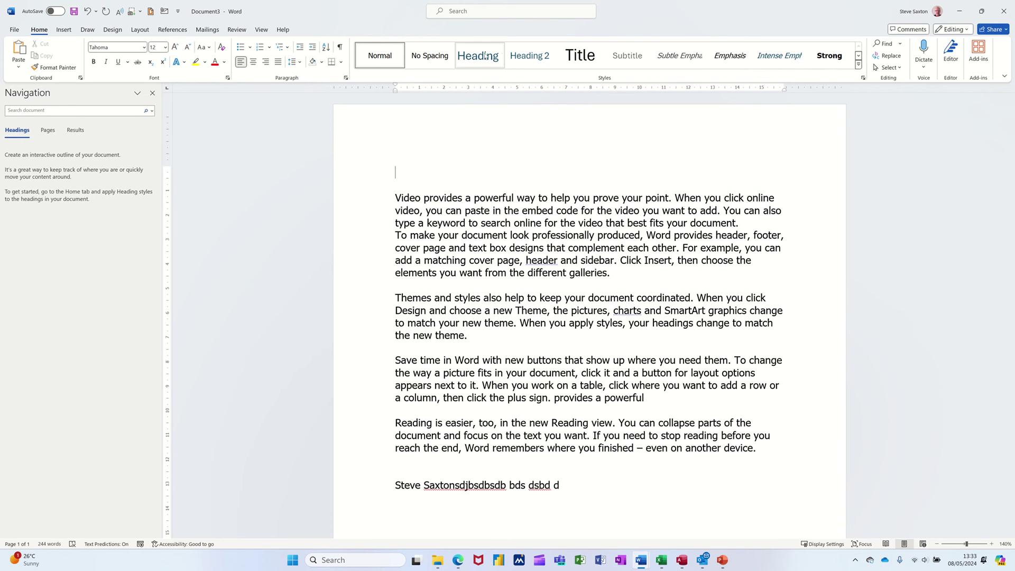
pyautogui.rightClick(532, 59)
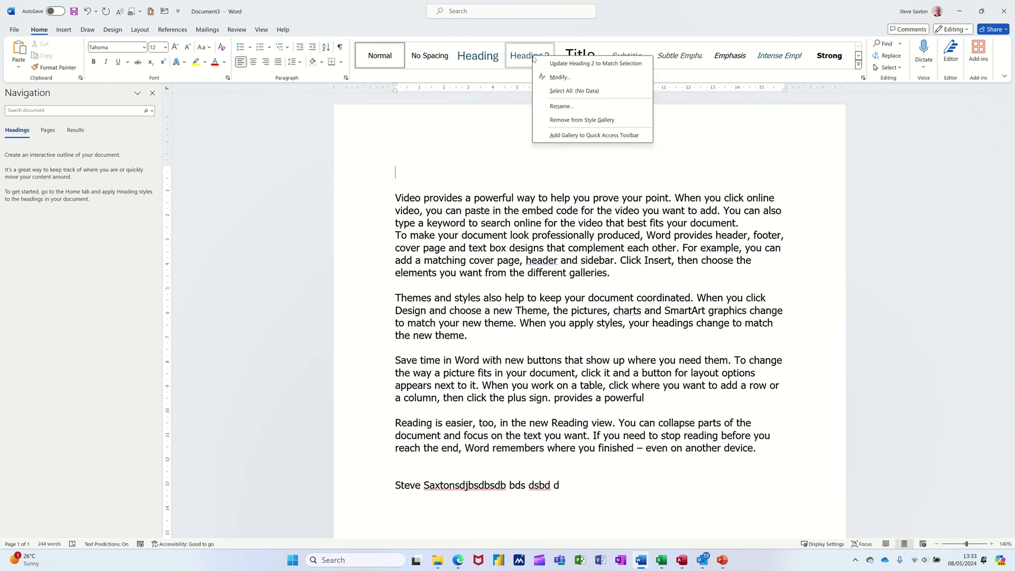
pyautogui.click(550, 77)
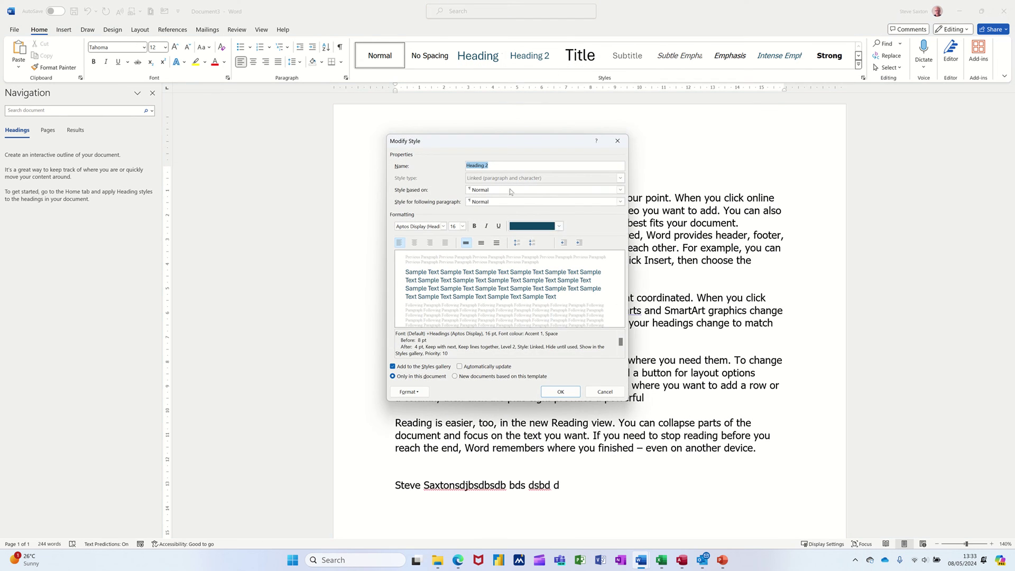
pyautogui.click(558, 227)
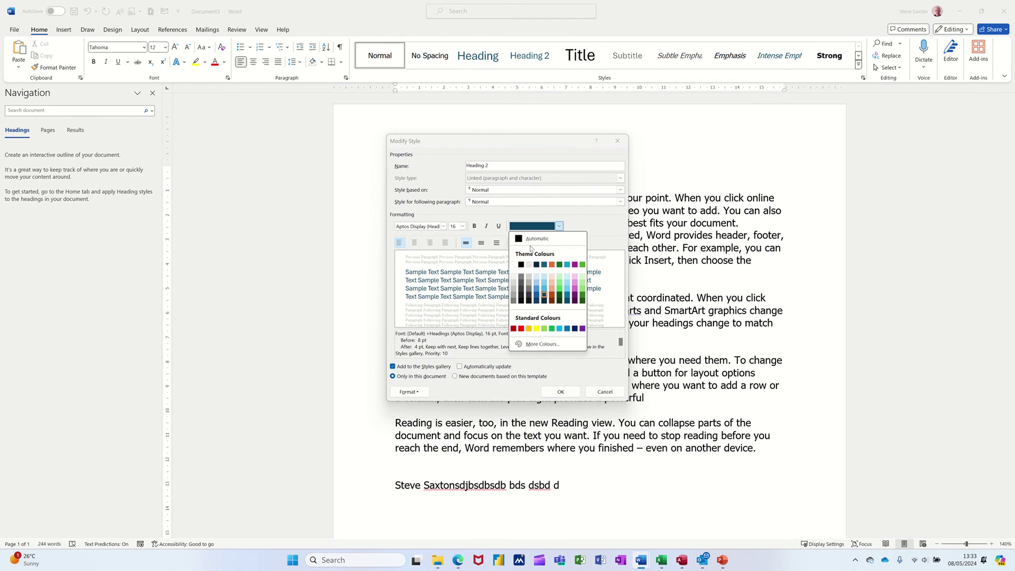
pyautogui.click(522, 265)
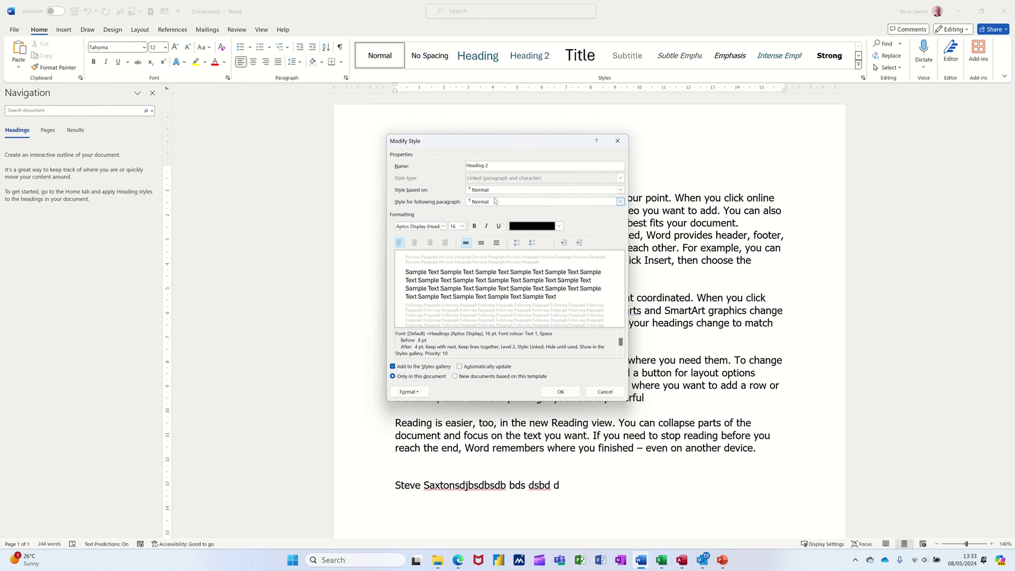
# - Give Heading 2 the Tahoma font, auto-update, and save it for new documents from the template
pyautogui.click(444, 227)
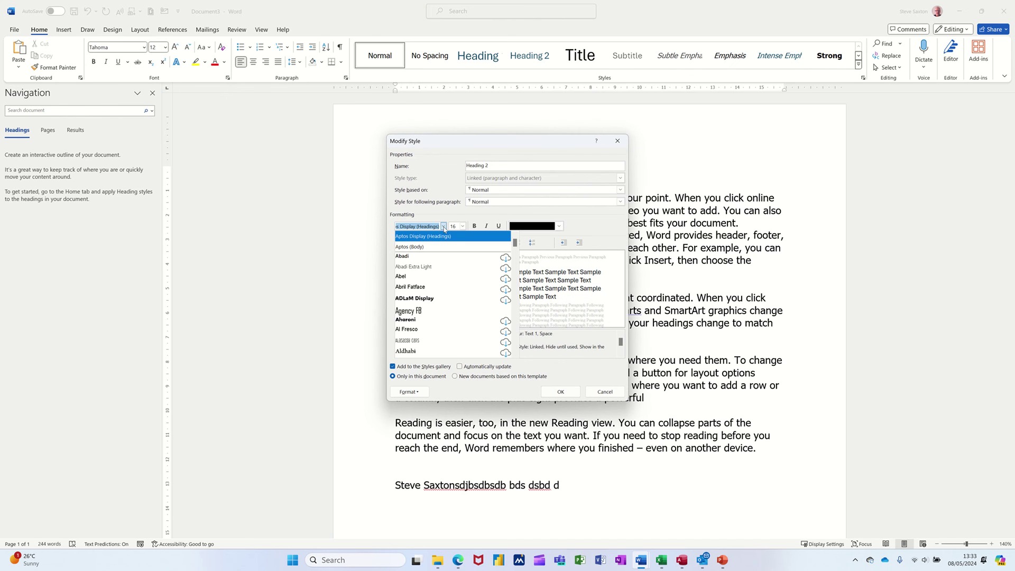
pyautogui.write('t')
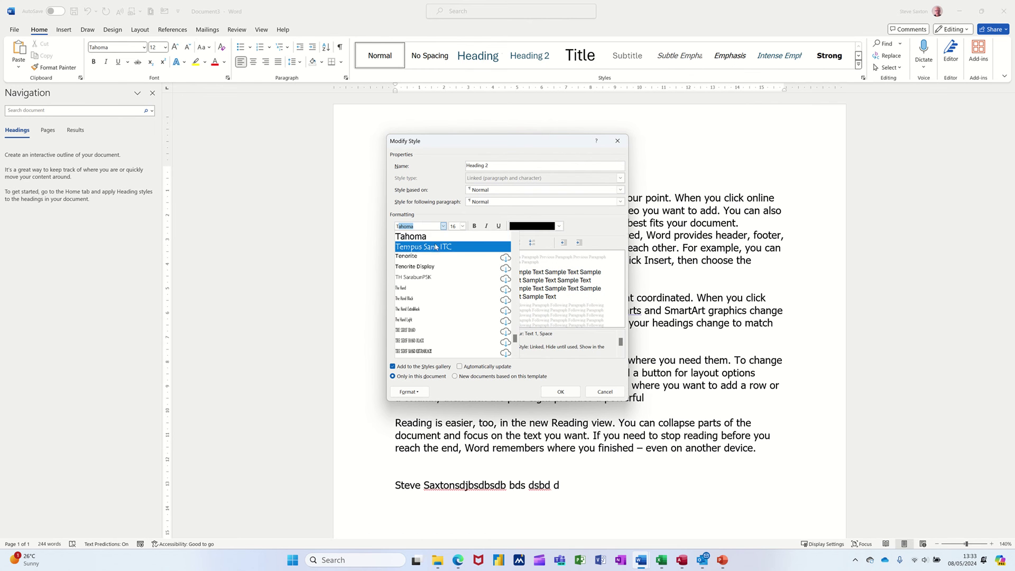
pyautogui.press('Return')
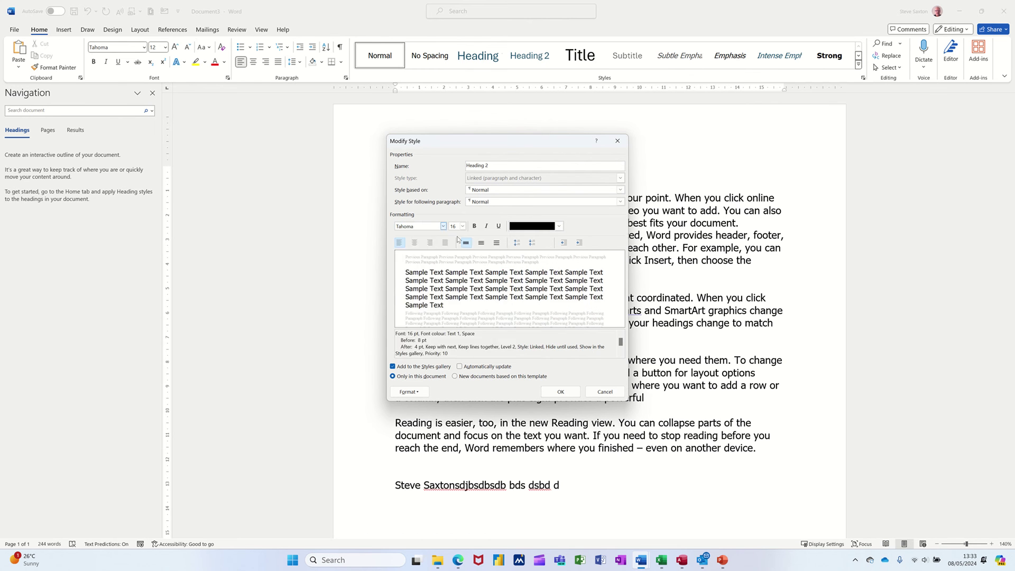
pyautogui.click(462, 226)
pyautogui.write('12')
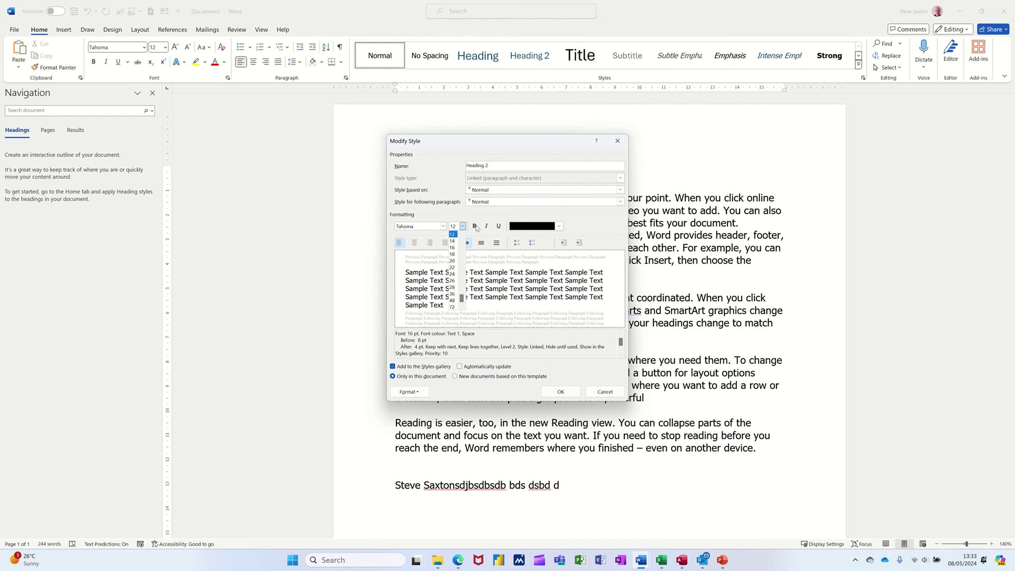
pyautogui.click(475, 227)
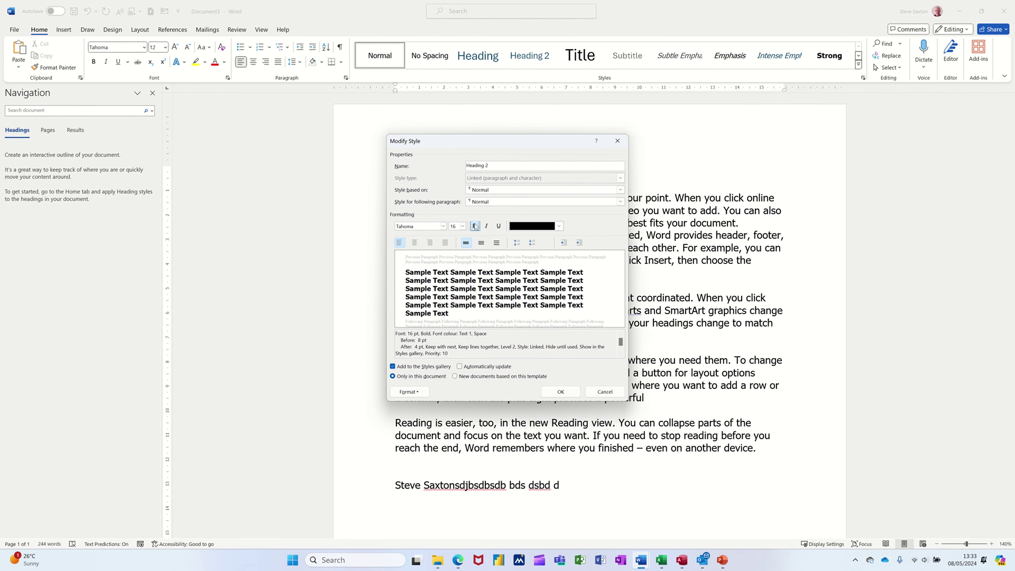
pyautogui.click(474, 227)
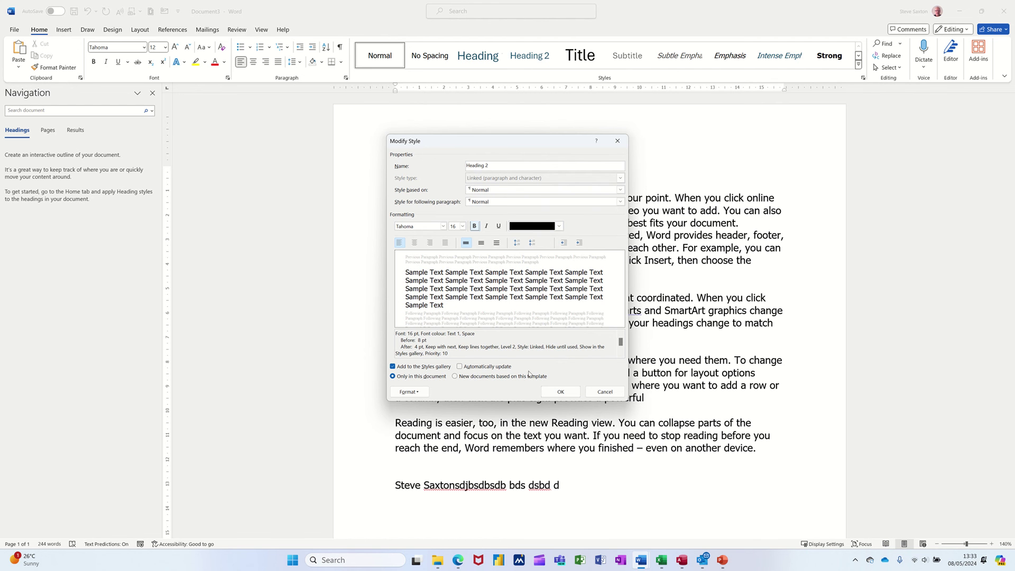
pyautogui.click(460, 367)
pyautogui.click(455, 377)
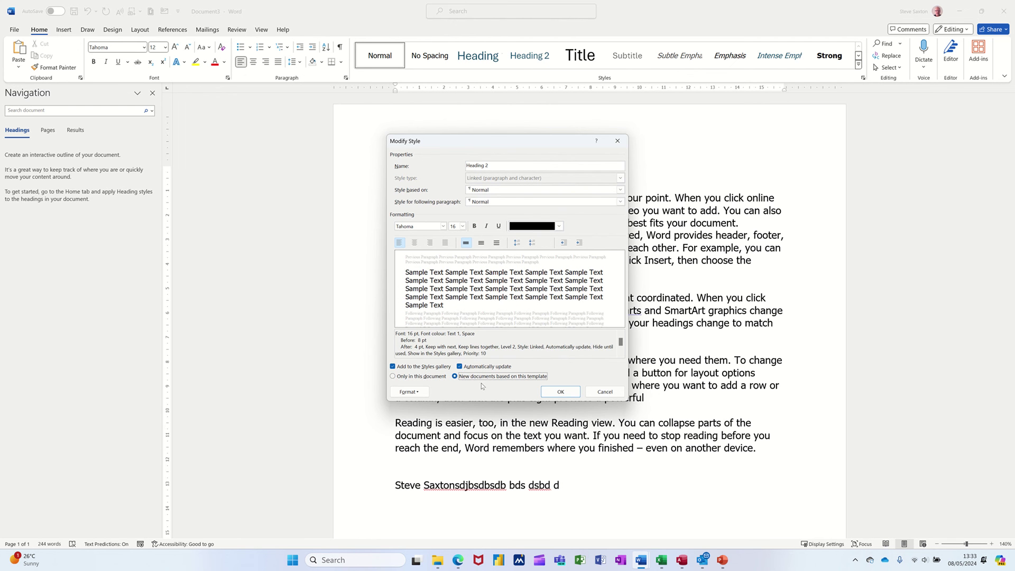
# - Type 'Introduction' on the blank first line and style it as Heading 2
pyautogui.click(561, 392)
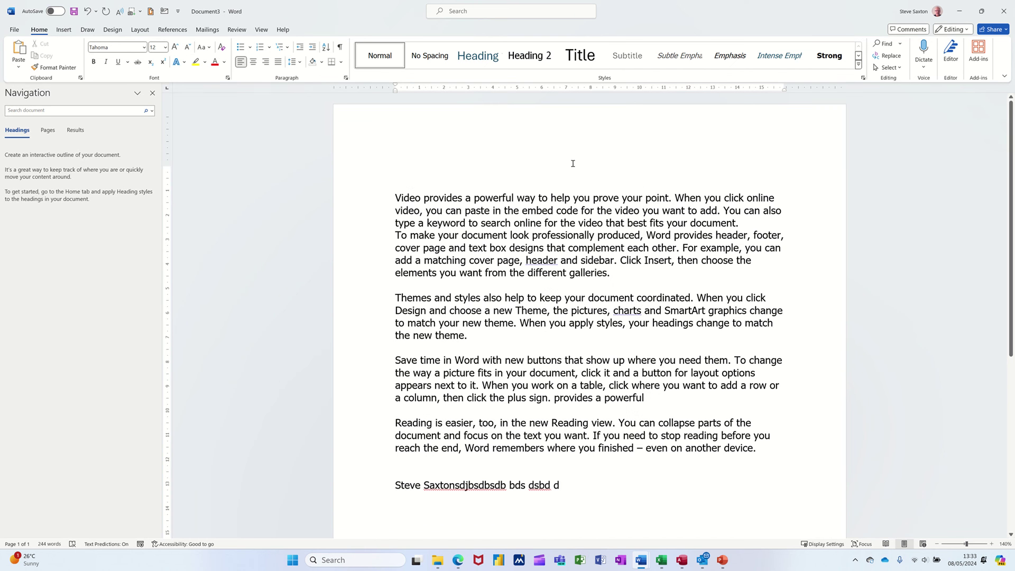
pyautogui.write('Int')
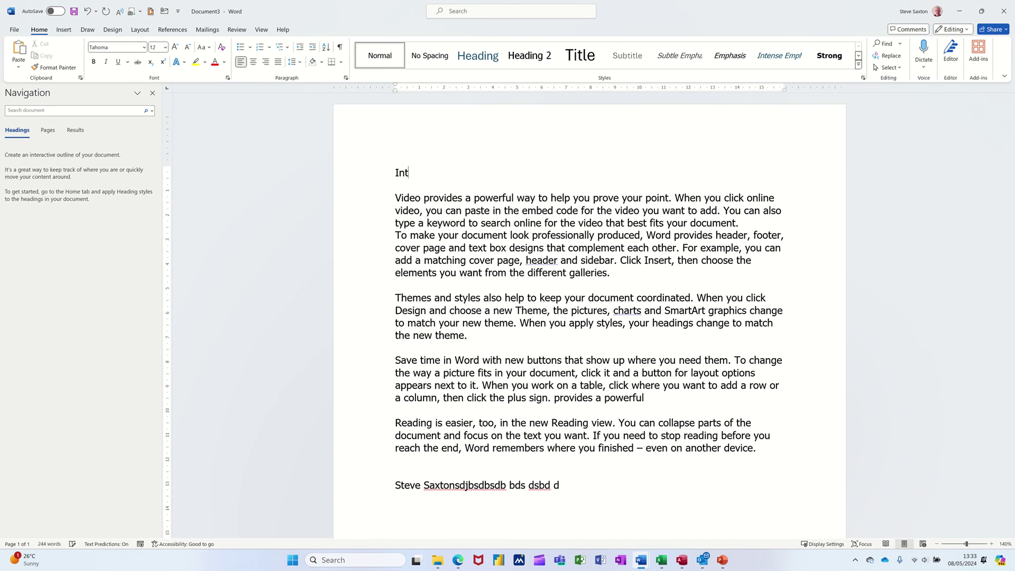
pyautogui.write('roduction')
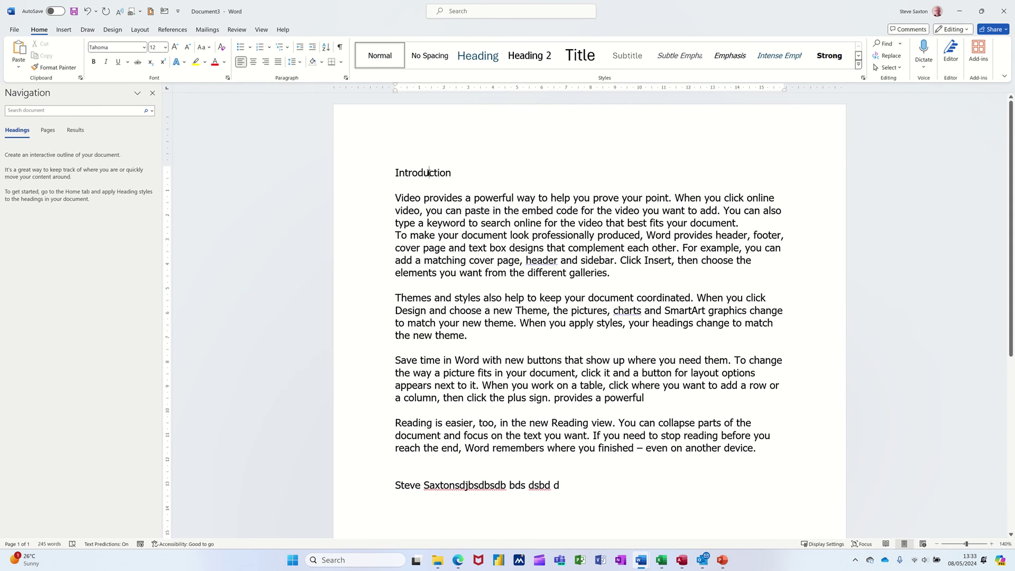
pyautogui.click(533, 63)
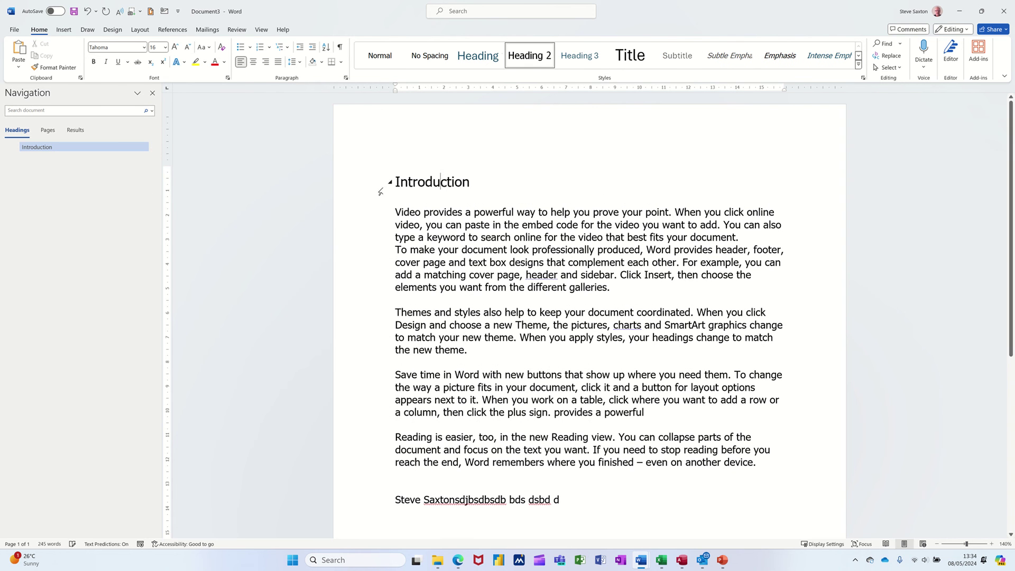
pyautogui.click(364, 188)
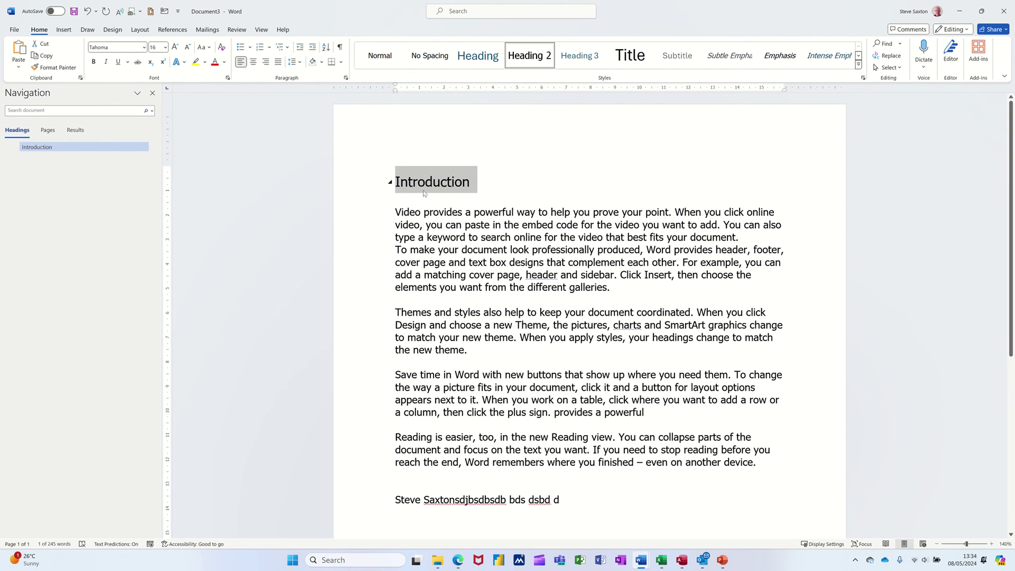
# - Modify Heading 2's paragraph spacing to 0 pt before and 0 pt after
pyautogui.rightClick(532, 56)
pyautogui.click(545, 77)
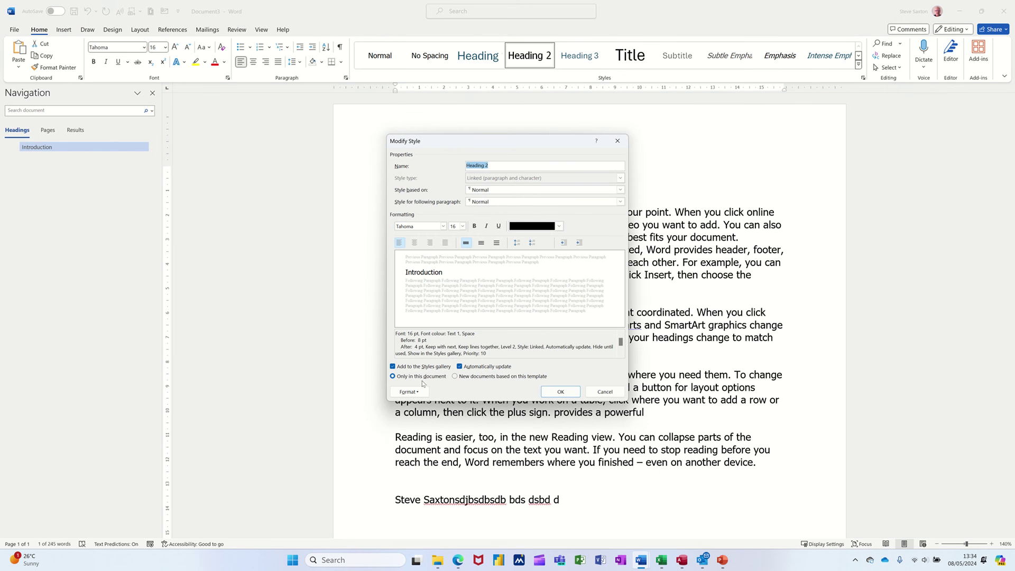
pyautogui.click(409, 393)
pyautogui.click(426, 415)
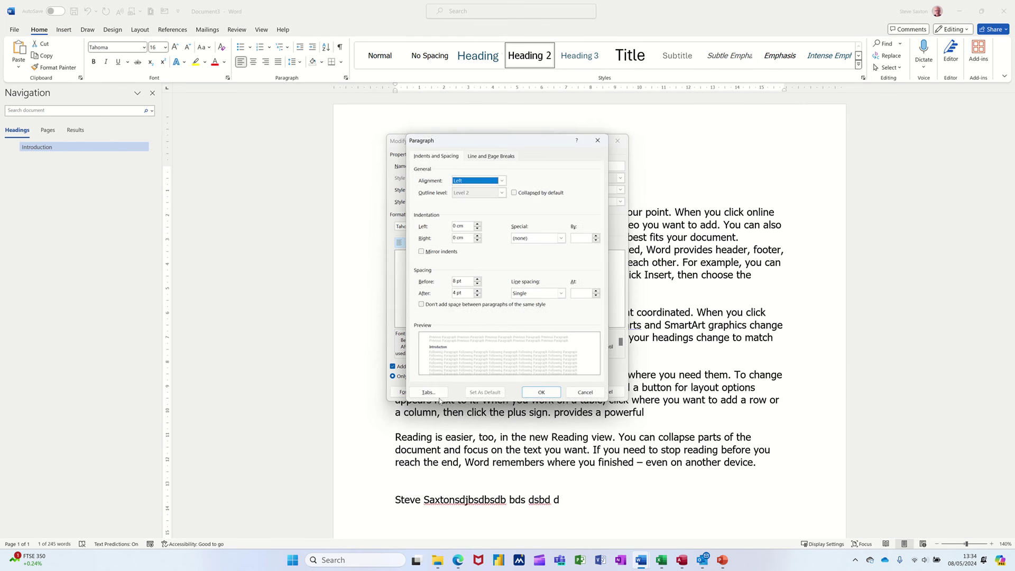
pyautogui.click(479, 292)
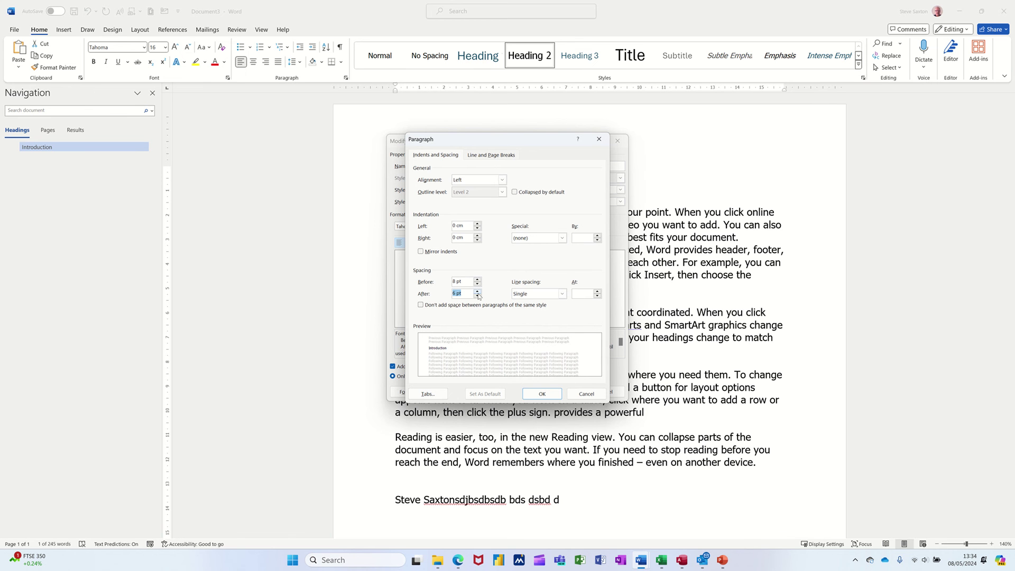
pyautogui.click(478, 292)
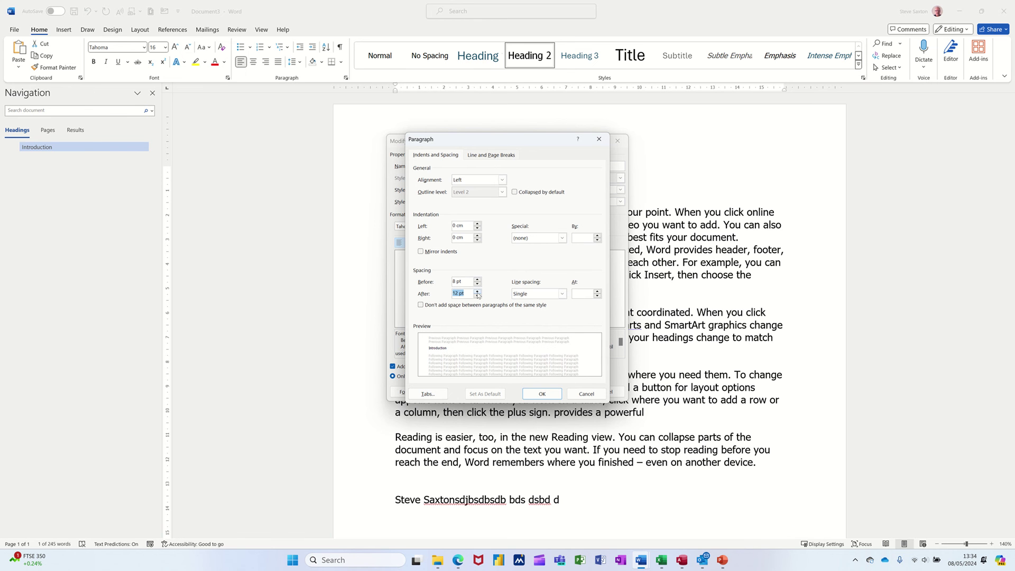
pyautogui.click(478, 296)
pyautogui.click(478, 295)
pyautogui.click(478, 286)
pyautogui.click(478, 286)
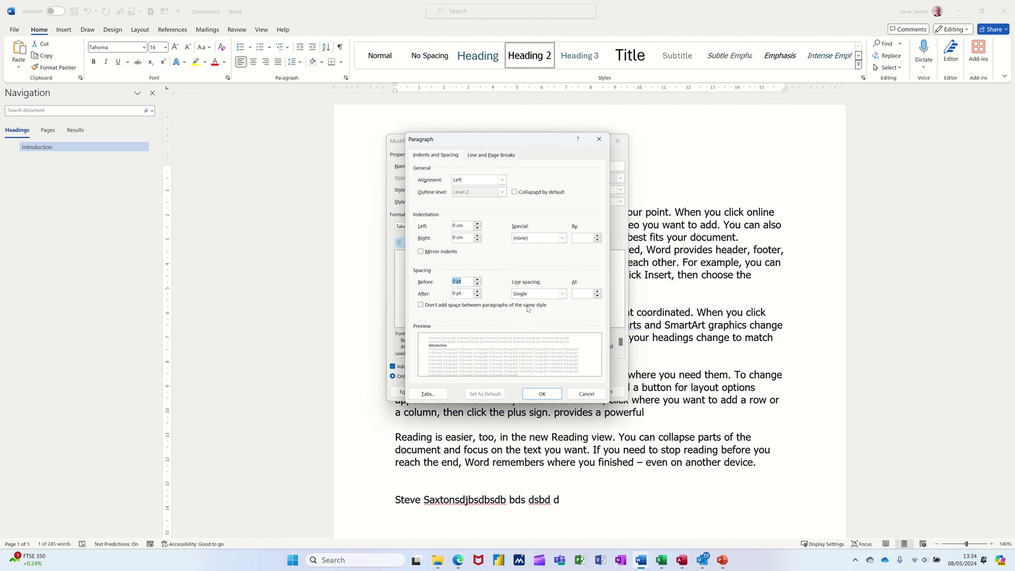
pyautogui.click(540, 395)
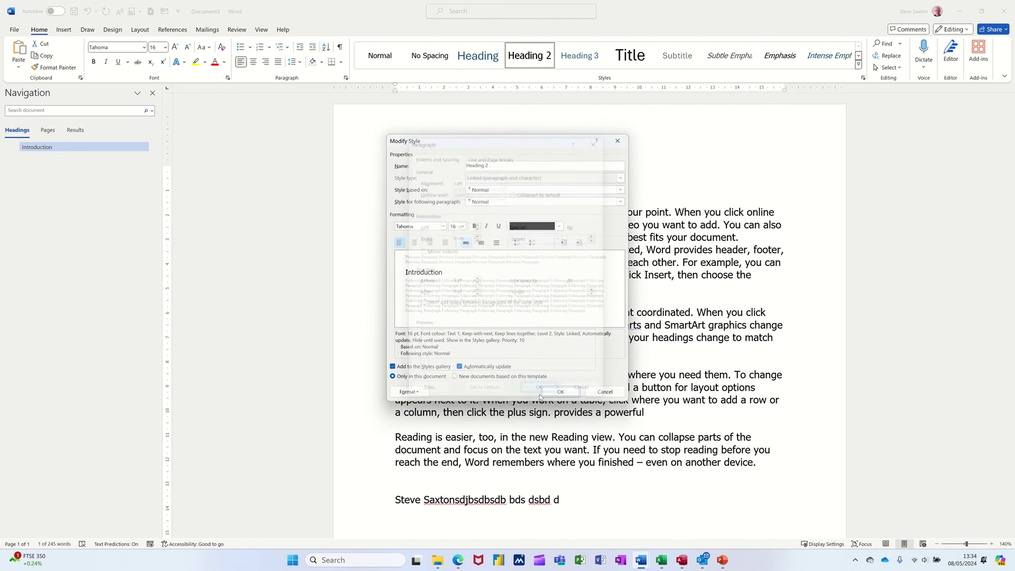
pyautogui.click(553, 391)
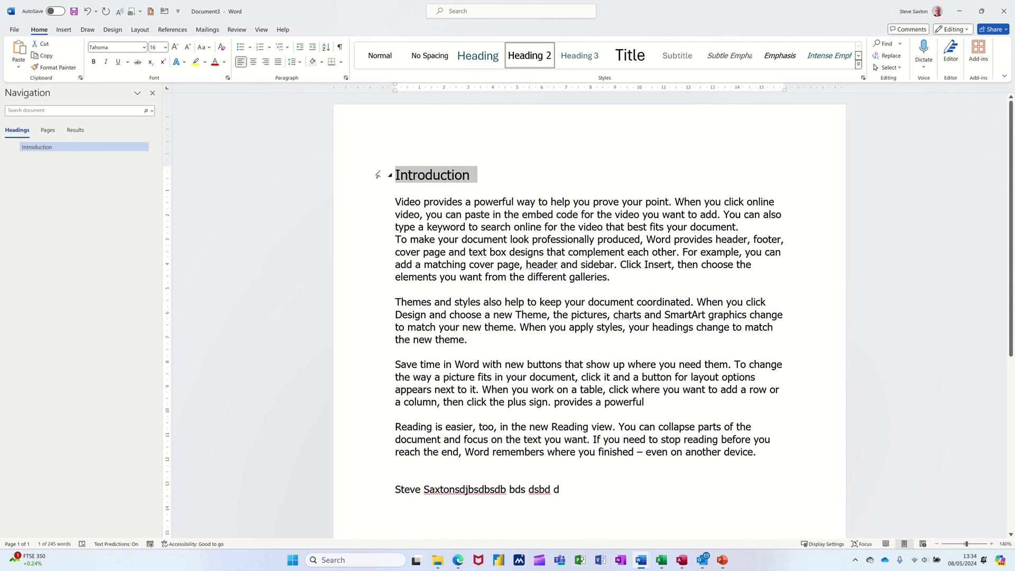
# - Open Word Options on the Customise Ribbon page from the ribbon's right-click menu
pyautogui.click(468, 243)
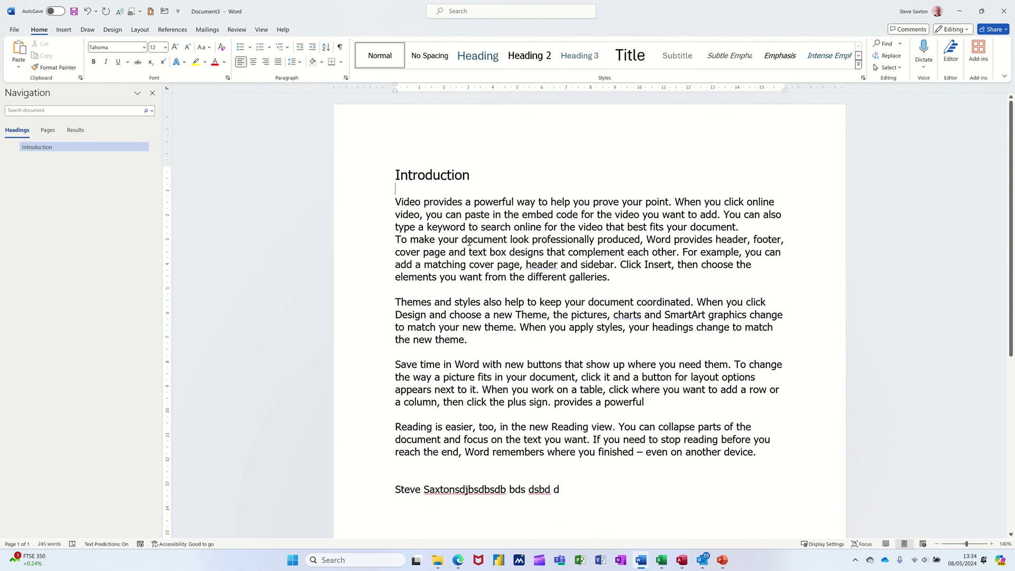
pyautogui.click(396, 189)
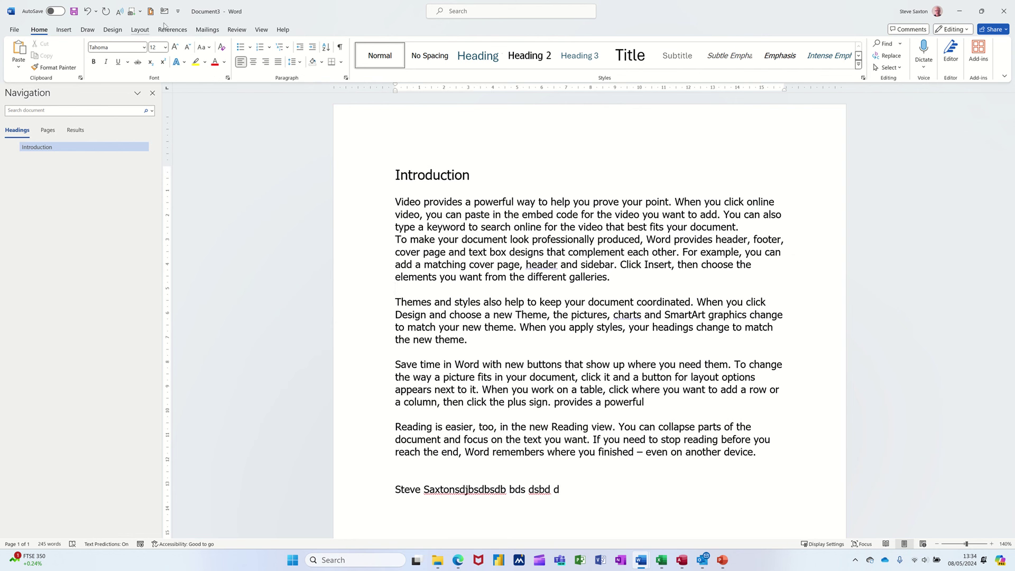
pyautogui.rightClick(229, 33)
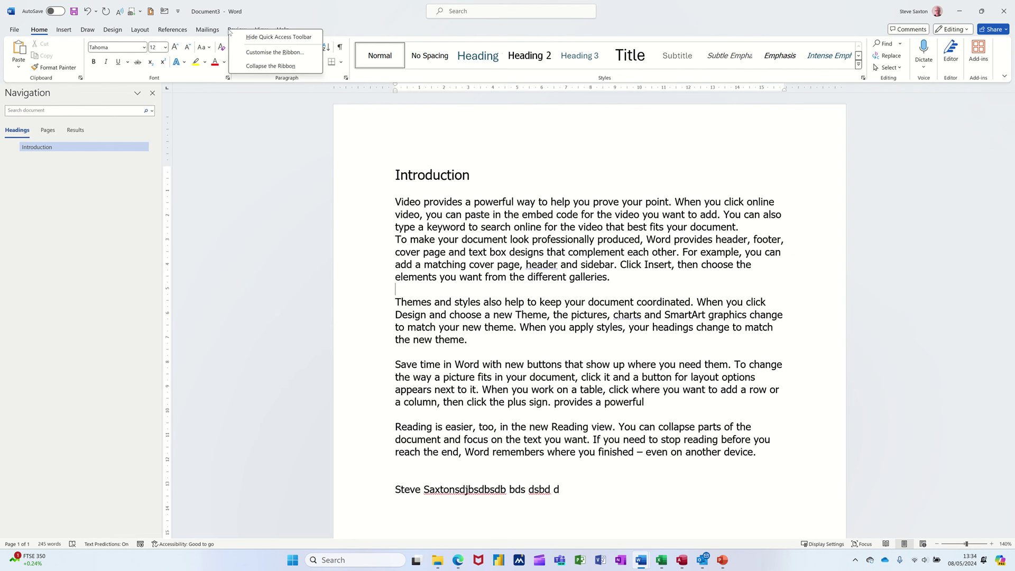
pyautogui.click(274, 53)
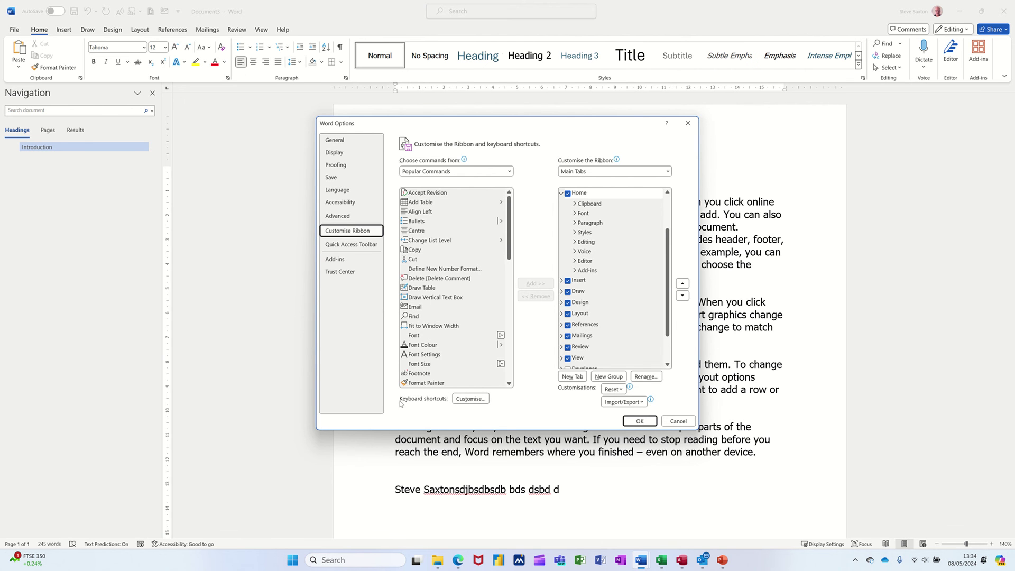
pyautogui.click(471, 399)
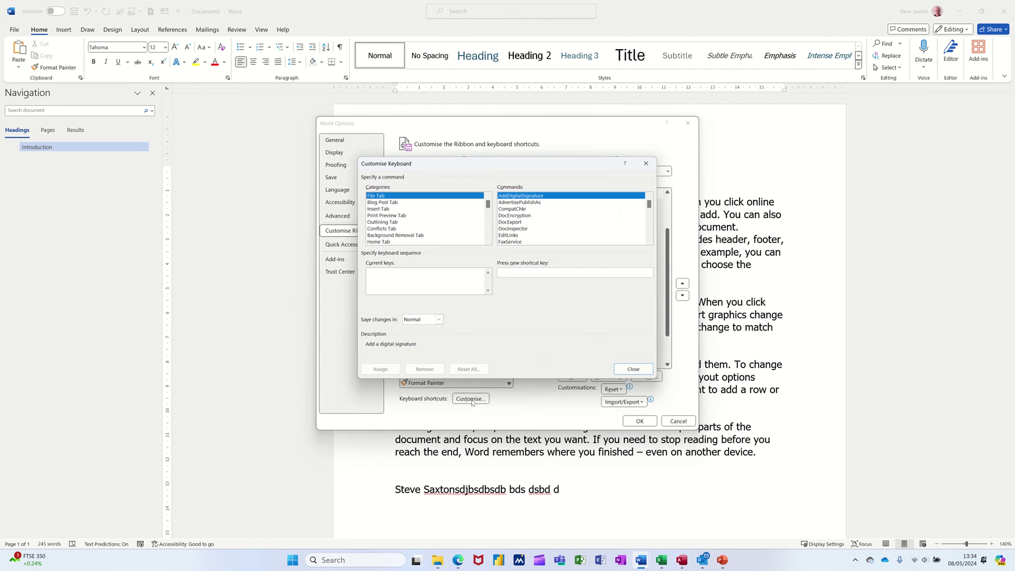
pyautogui.click(398, 203)
pyautogui.click(529, 209)
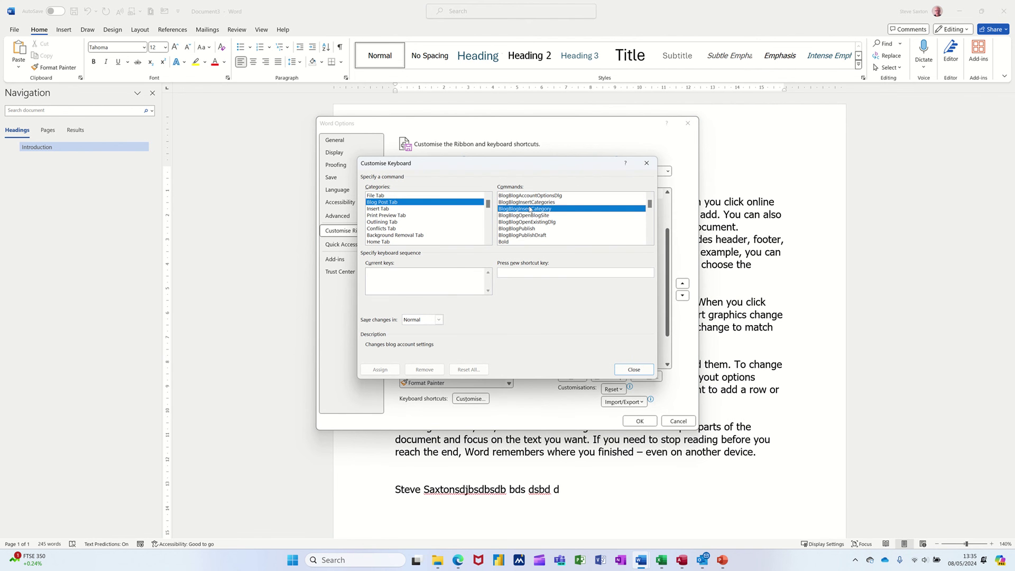
pyautogui.click(410, 222)
pyautogui.click(380, 195)
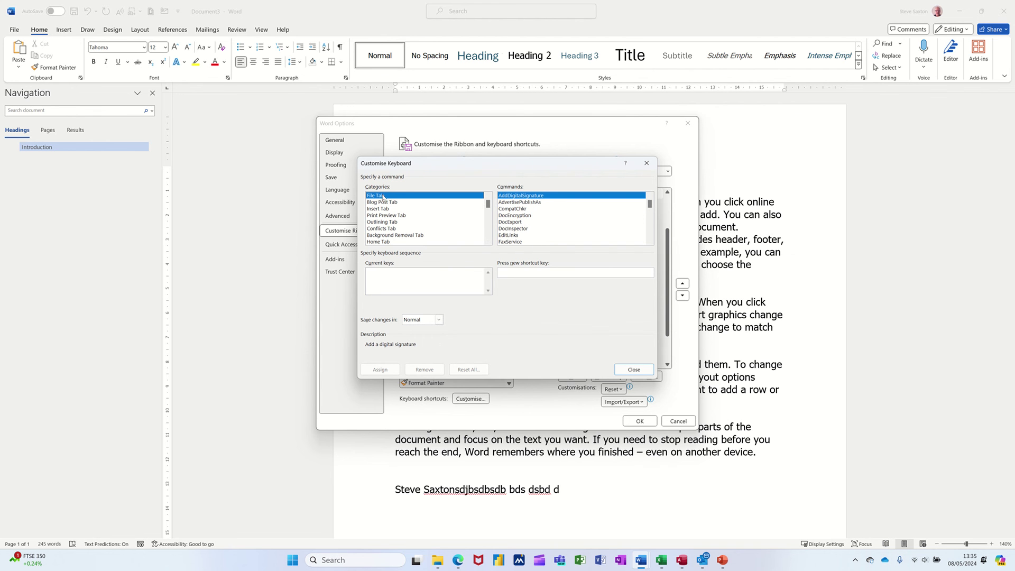
pyautogui.click(516, 216)
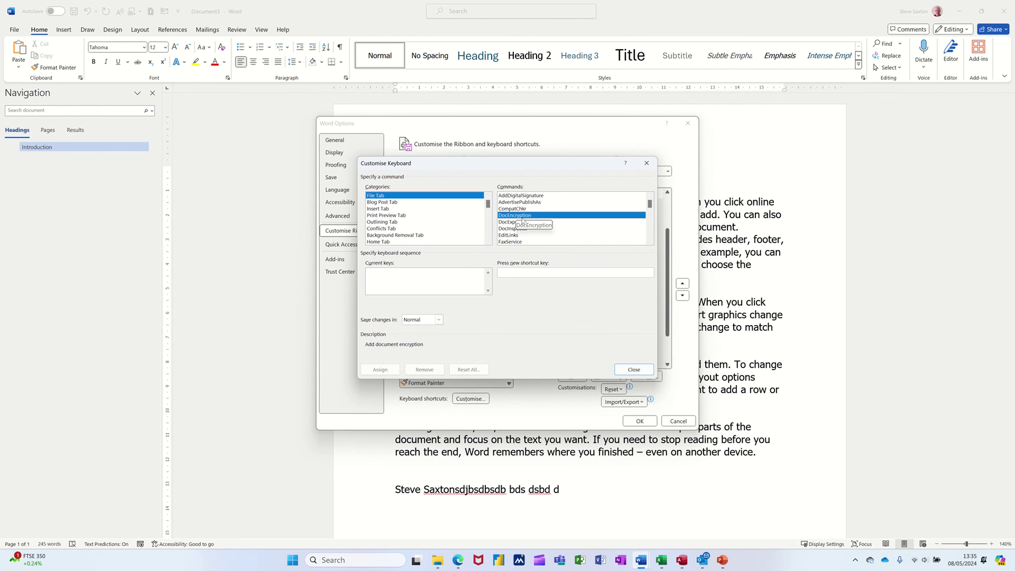
pyautogui.click(517, 222)
pyautogui.scroll(-1, 517, 221)
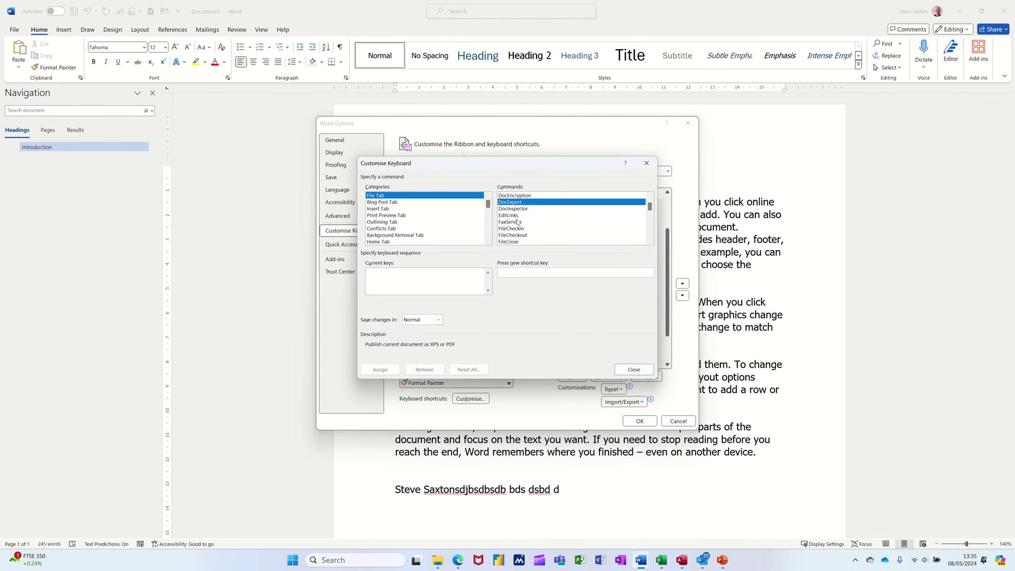
pyautogui.click(516, 216)
pyautogui.click(517, 222)
pyautogui.click(517, 228)
pyautogui.click(516, 236)
pyautogui.scroll(-5, 517, 227)
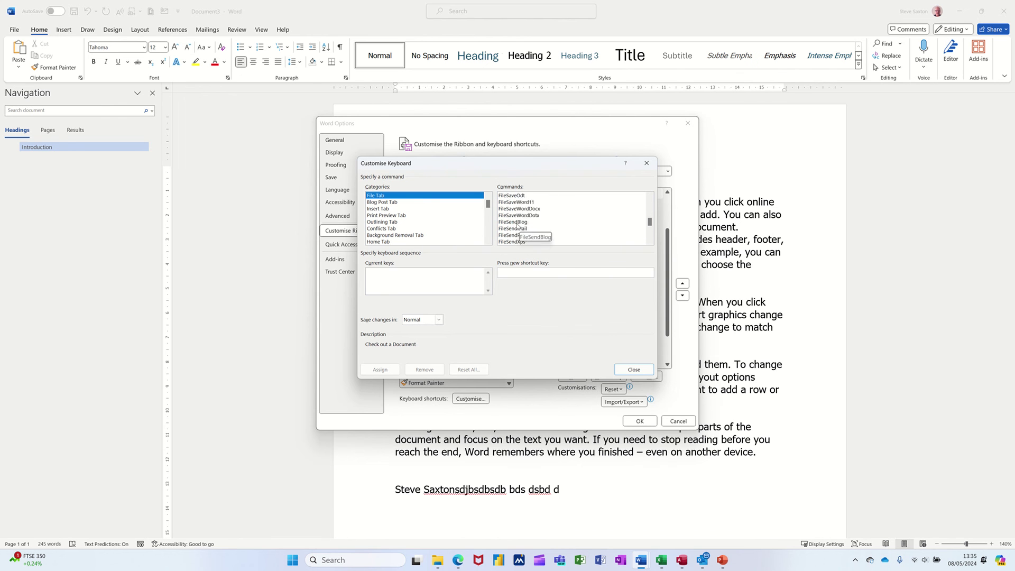
pyautogui.scroll(-1, 517, 226)
pyautogui.click(517, 222)
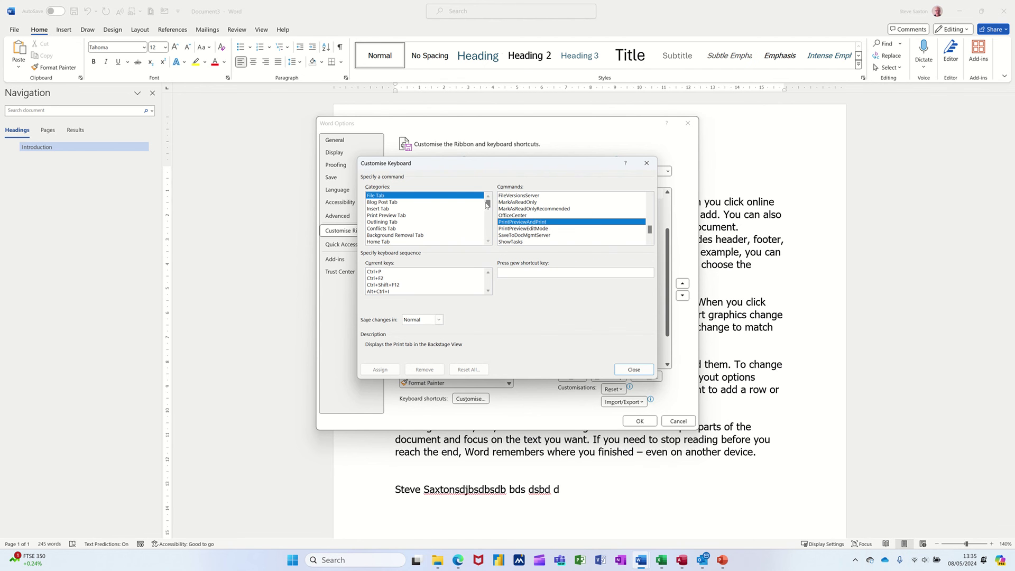
pyautogui.moveTo(489, 206); pyautogui.dragTo(489, 233)
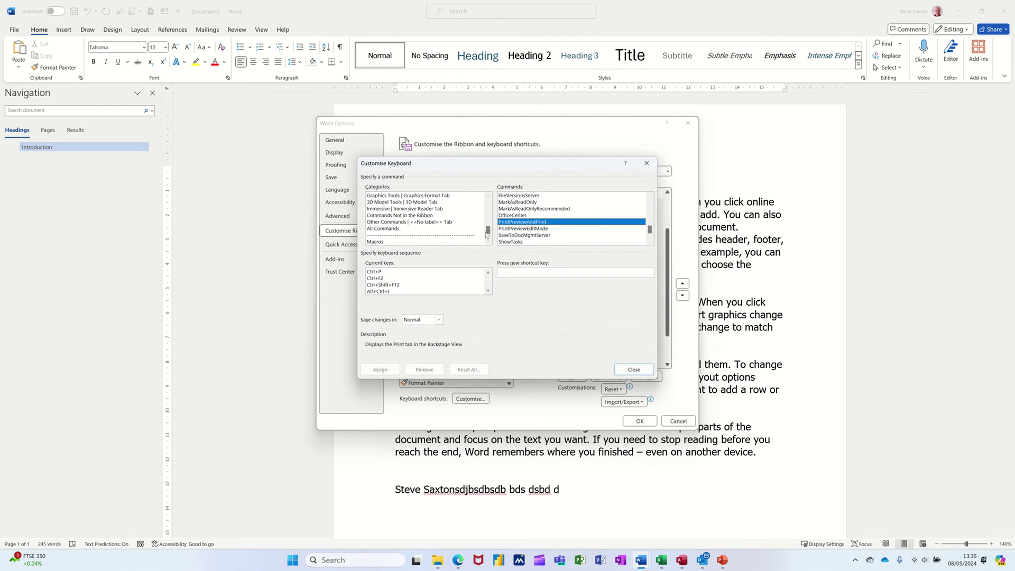
pyautogui.moveTo(489, 232); pyautogui.dragTo(489, 238)
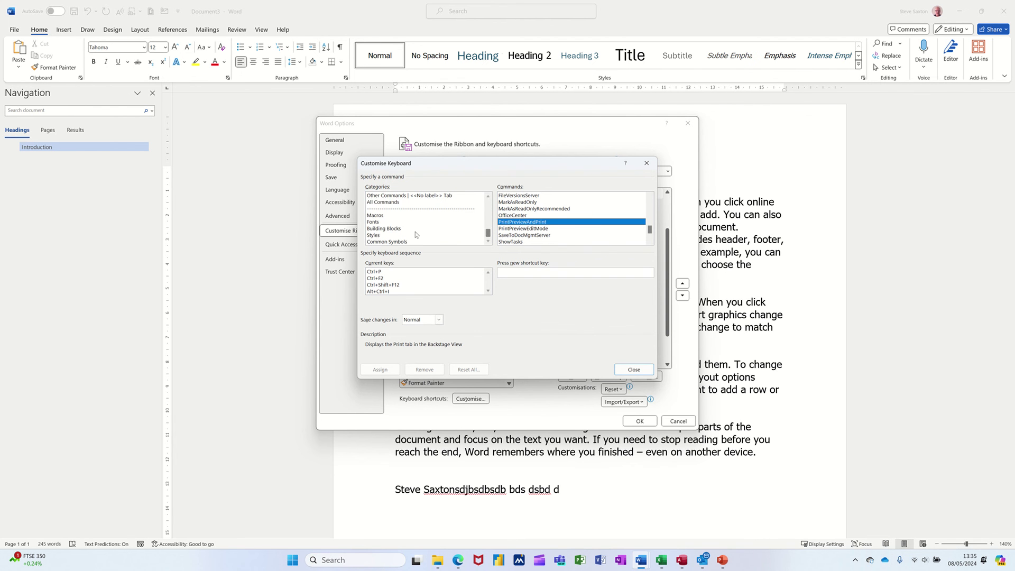
# - Assign the keyboard shortcut Alt+2 to the Heading 2 style
pyautogui.click(379, 235)
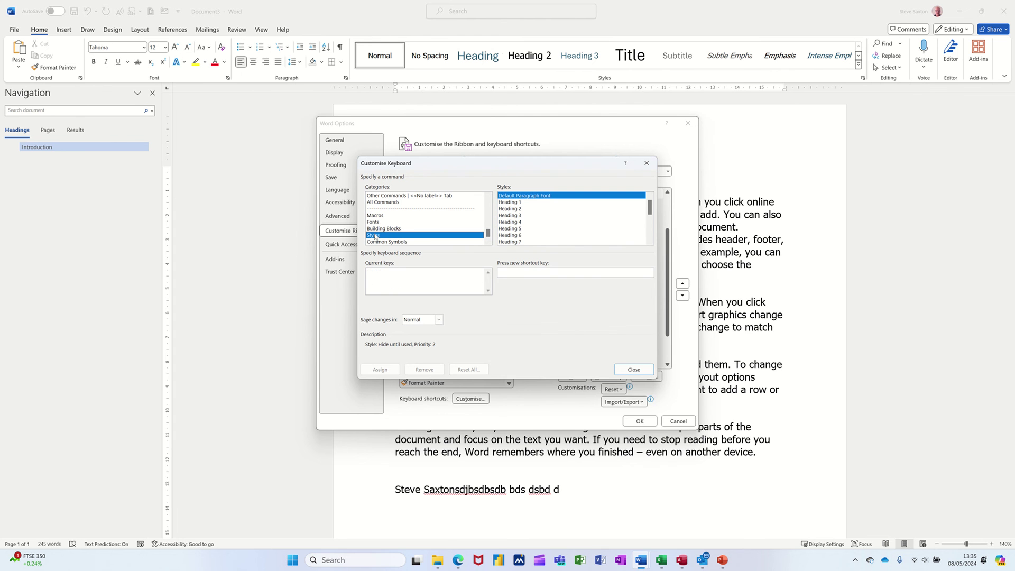
pyautogui.click(513, 203)
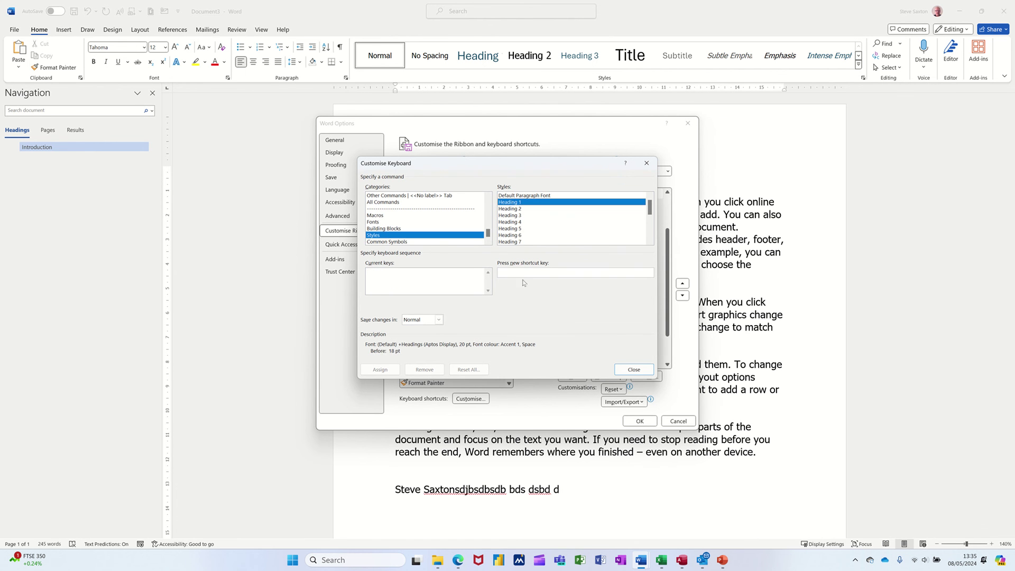
pyautogui.click(511, 209)
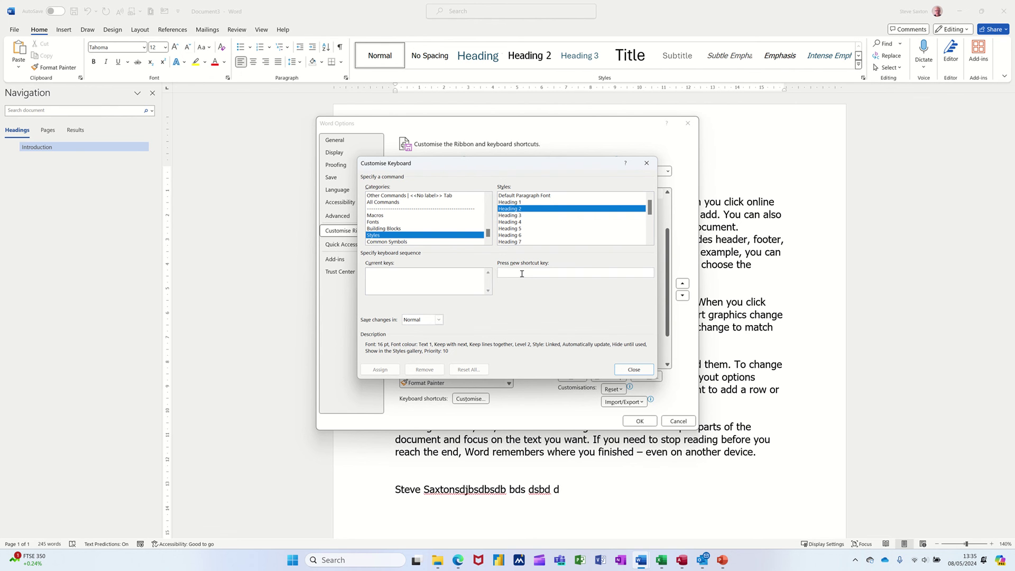
pyautogui.hotkey('alt', '2')
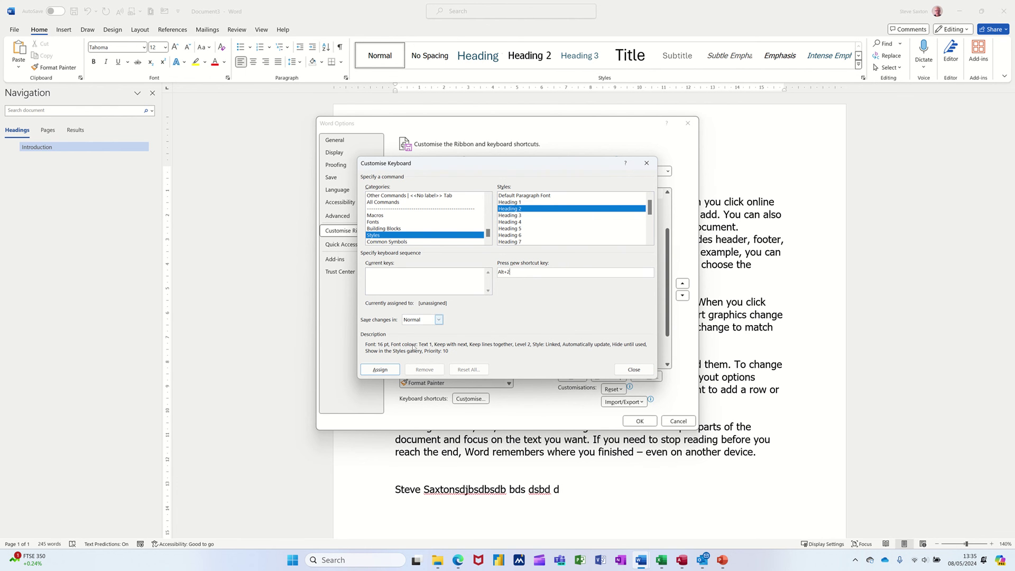
pyautogui.click(380, 370)
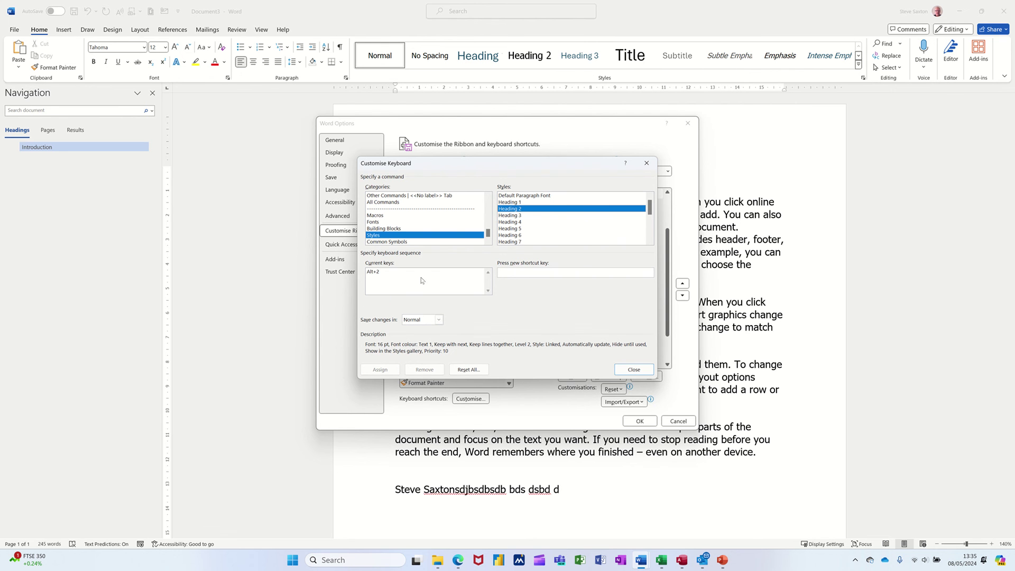
# - Assign Alt+1 to Heading 1 and close the shortcut and options windows
pyautogui.click(511, 204)
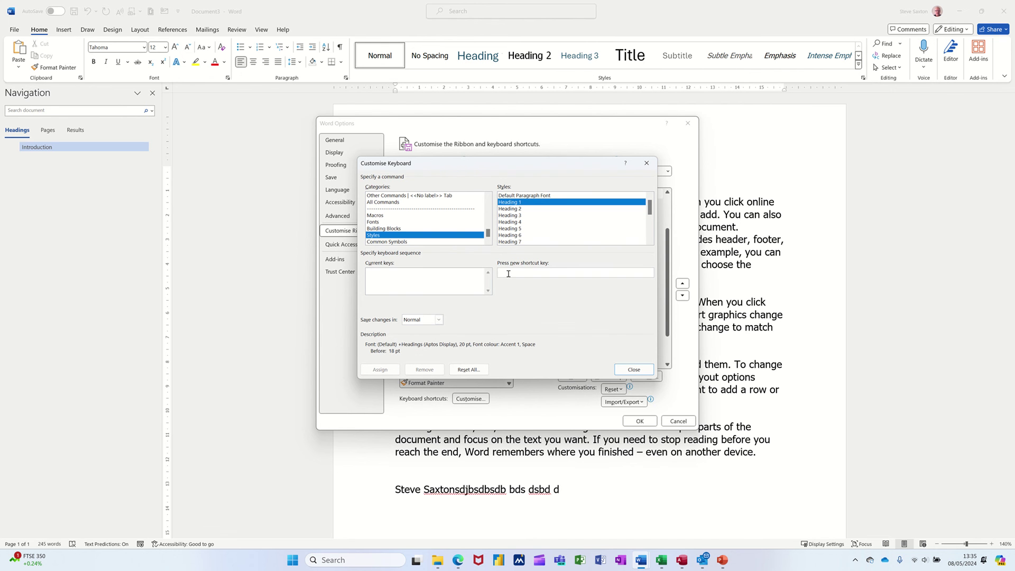
pyautogui.hotkey('alt', '1')
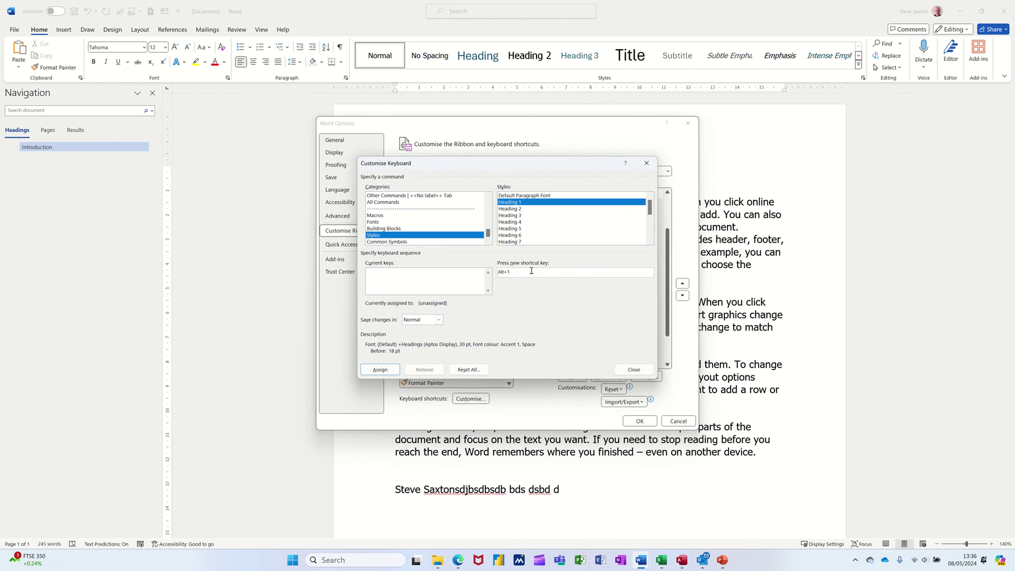
pyautogui.click(380, 370)
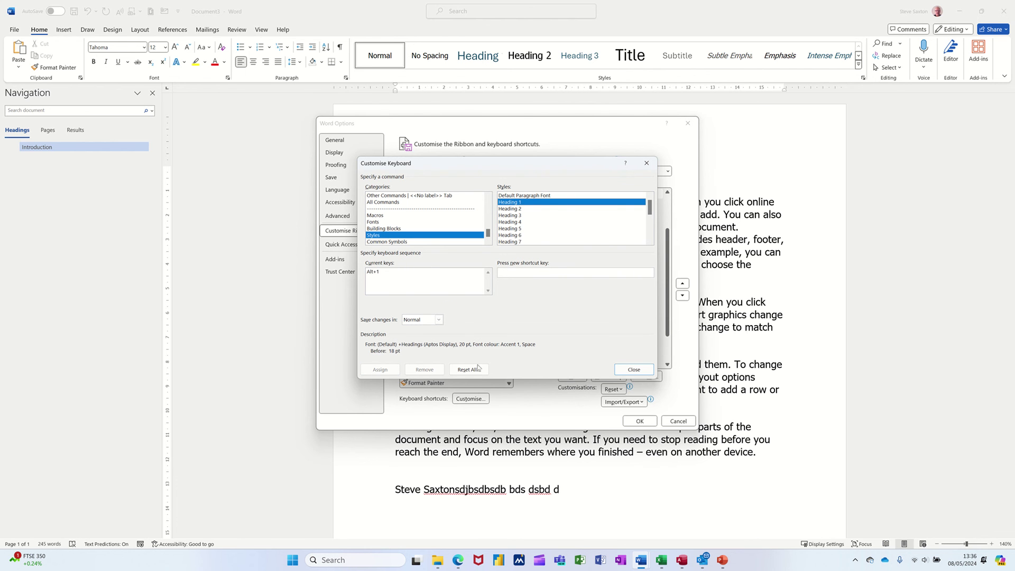
pyautogui.click(642, 371)
pyautogui.click(640, 421)
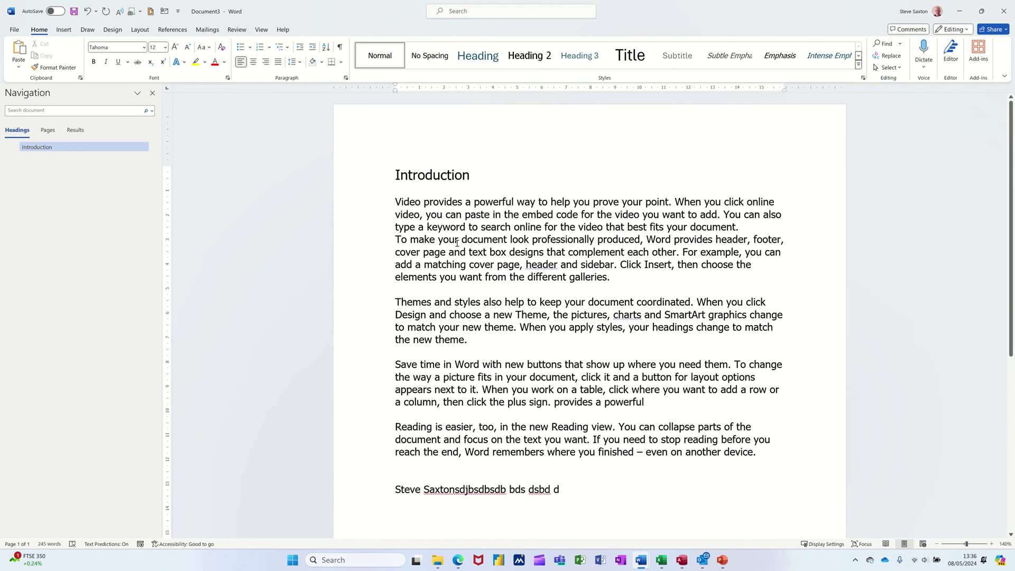
# - Add a first-name line after the galleries paragraph and make it Heading 1
pyautogui.press('Return')
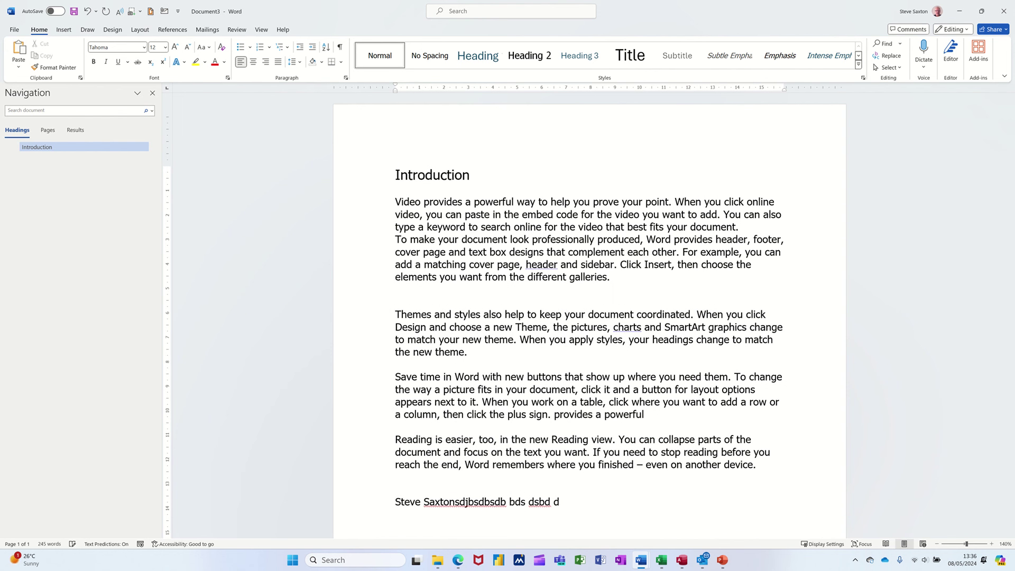
pyautogui.write('Steve')
pyautogui.click(374, 297)
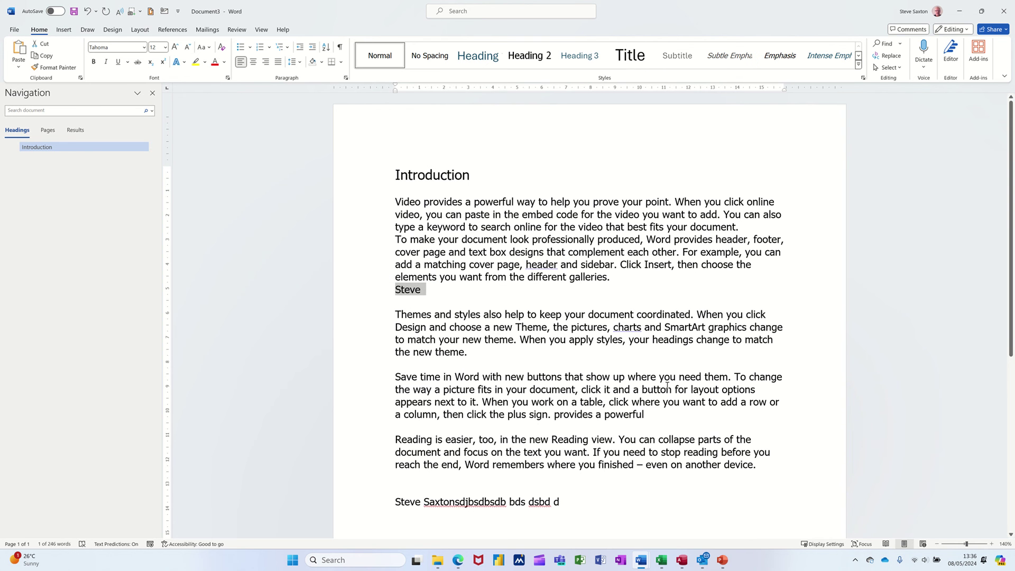
pyautogui.click(479, 55)
pyautogui.hotkey('ctrl', 'alt', '1')
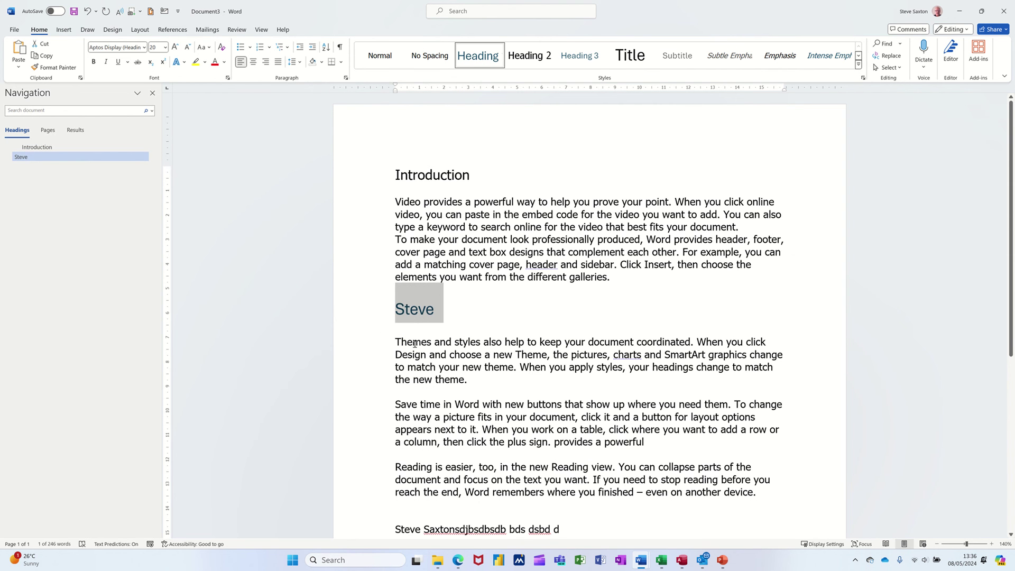
# - Insert a lowercase first-name line above 'Save time' and make it Heading 2
pyautogui.moveTo(394, 309)
pyautogui.click(432, 394)
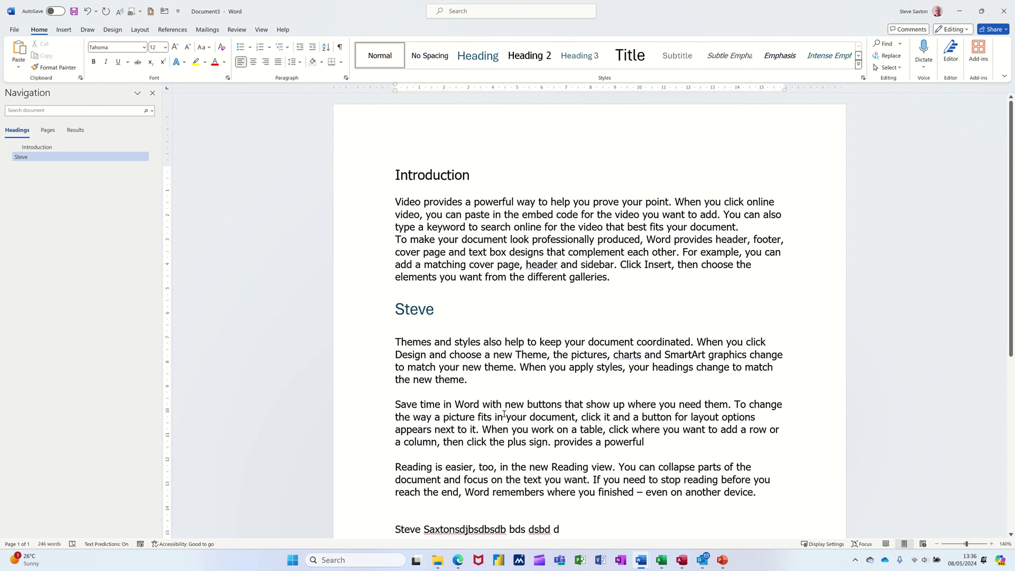
pyautogui.press('Return')
pyautogui.write('steve')
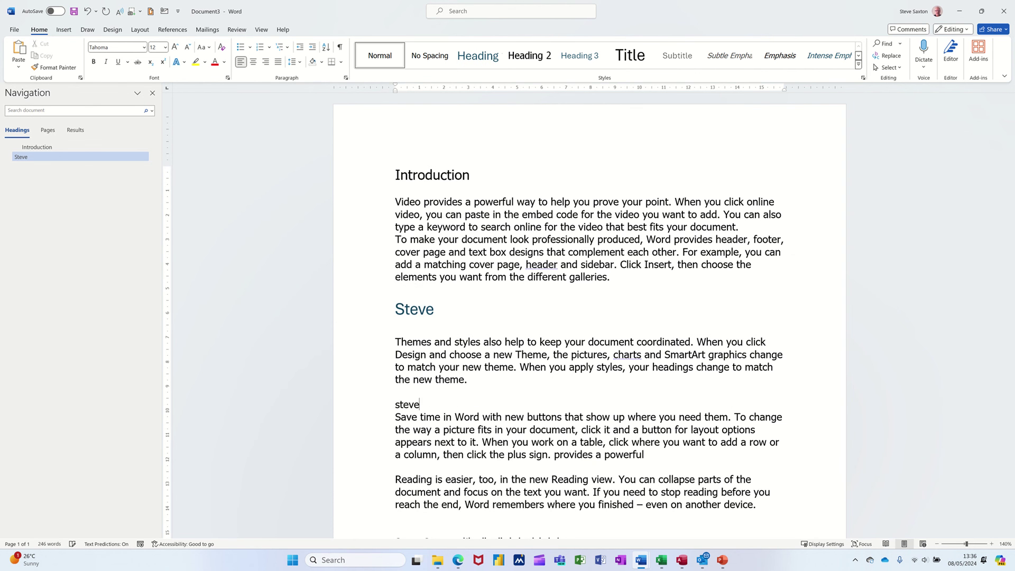
pyautogui.click(364, 406)
pyautogui.hotkey('ctrl', 'alt', '2')
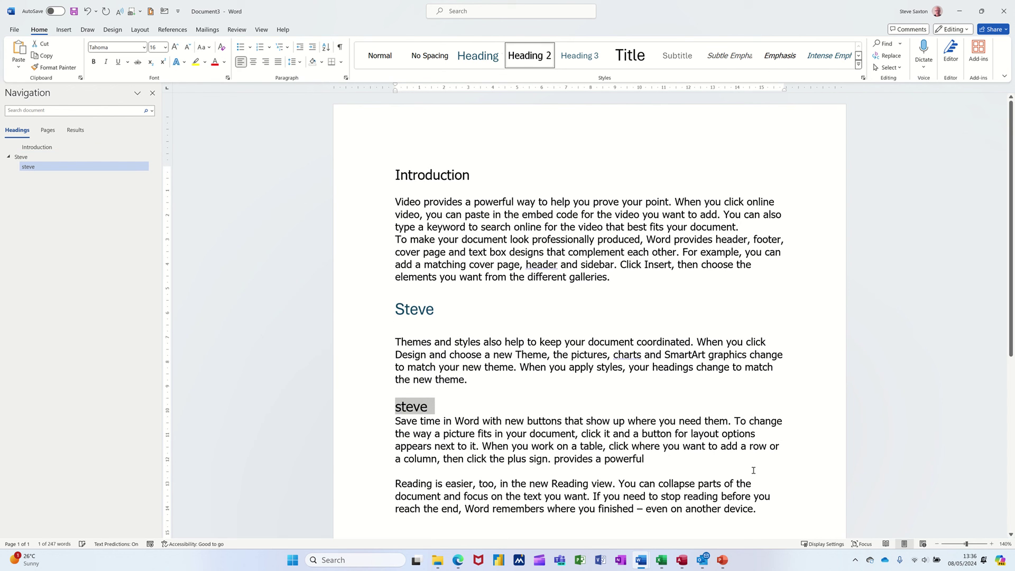
# - Leave one empty paragraph below the subheading and start a new blank document
pyautogui.click(445, 407)
pyautogui.press('Return')
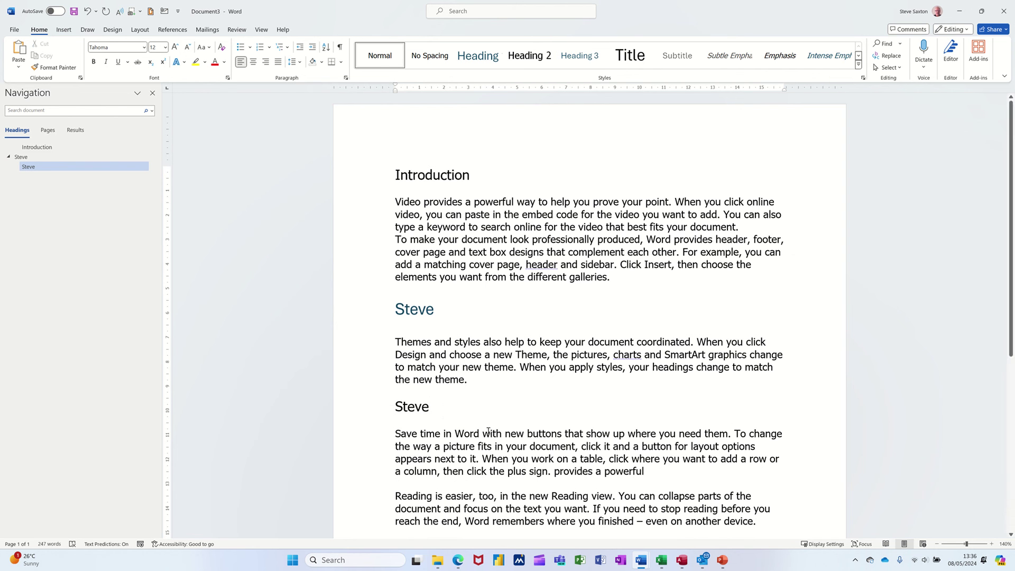
pyautogui.press('Return')
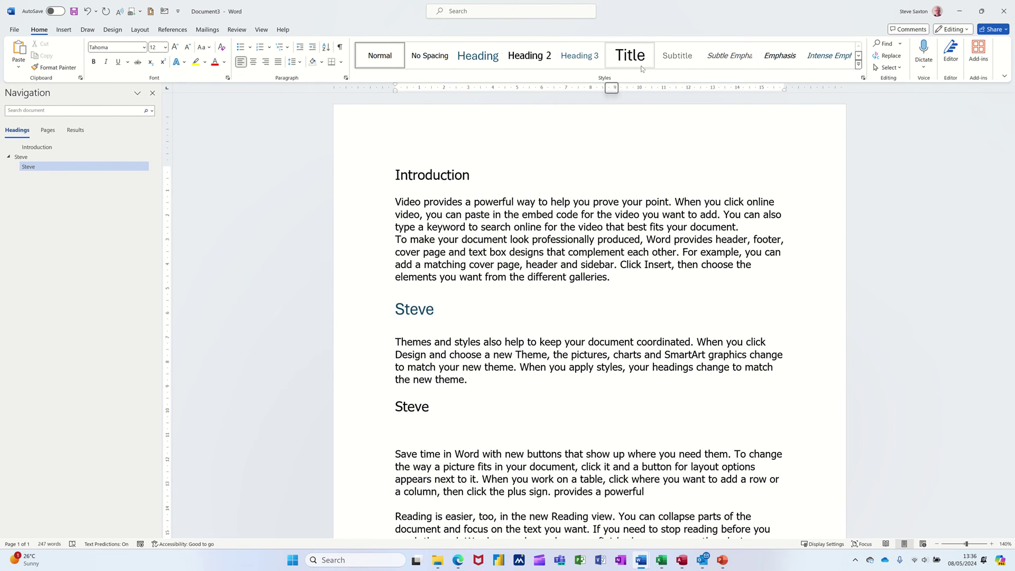
pyautogui.press('BackSpace')
pyautogui.hotkey('ctrl', 'n')
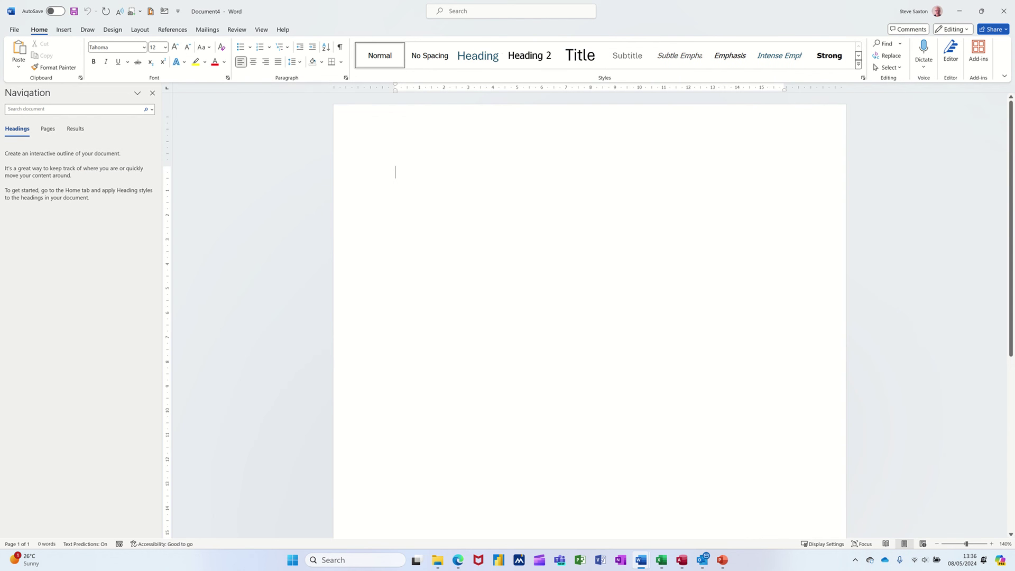
# - Type a lowercase first name on the blank page and apply Heading 2 with Ctrl+Alt+2
pyautogui.write('steve')
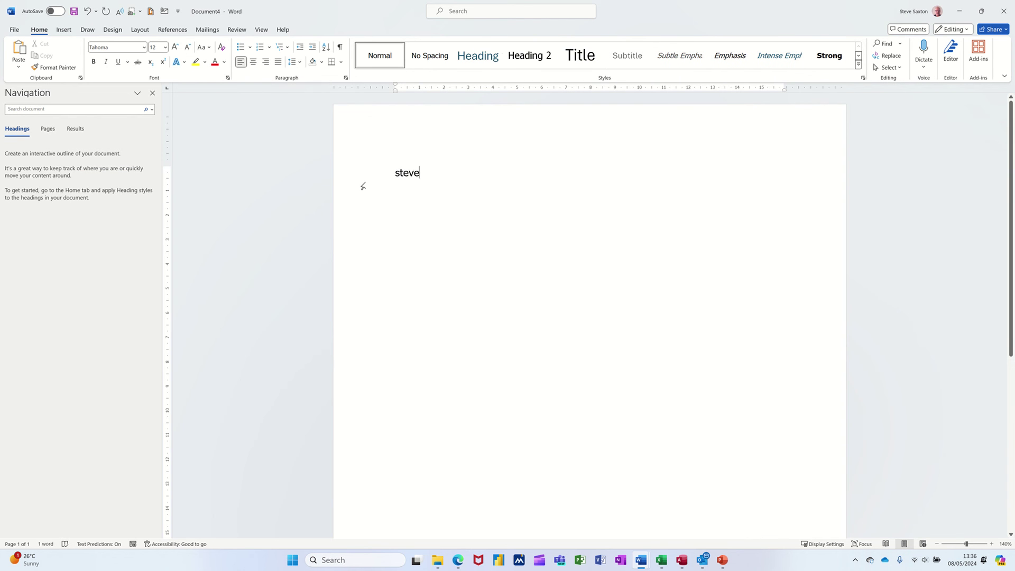
pyautogui.hotkey('ctrl', 'a')
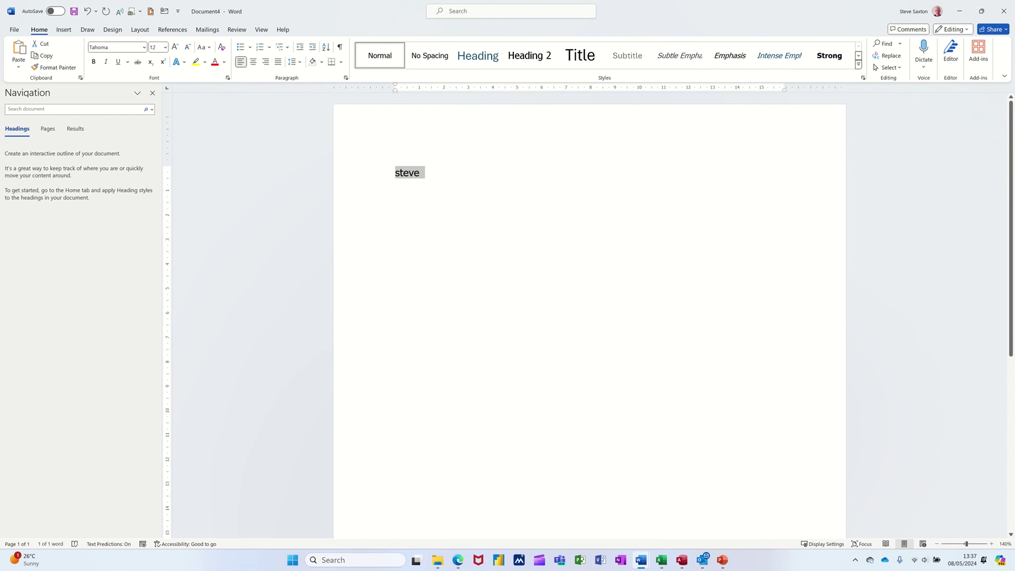
pyautogui.hotkey('ctrl', 'alt', '2')
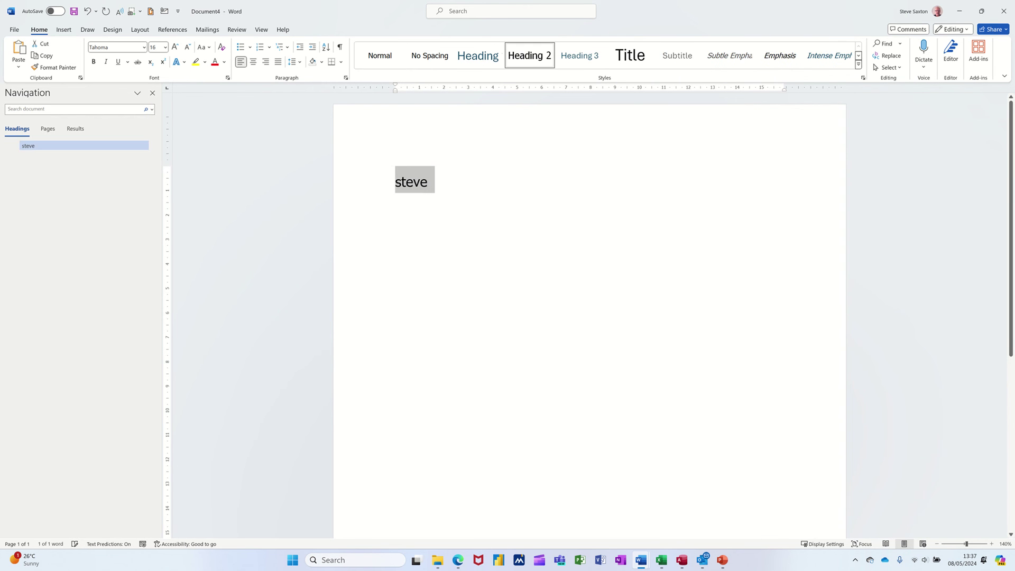
# - Set Heading 2's paragraph spacing after to 0 pt
pyautogui.rightClick(534, 50)
pyautogui.click(555, 71)
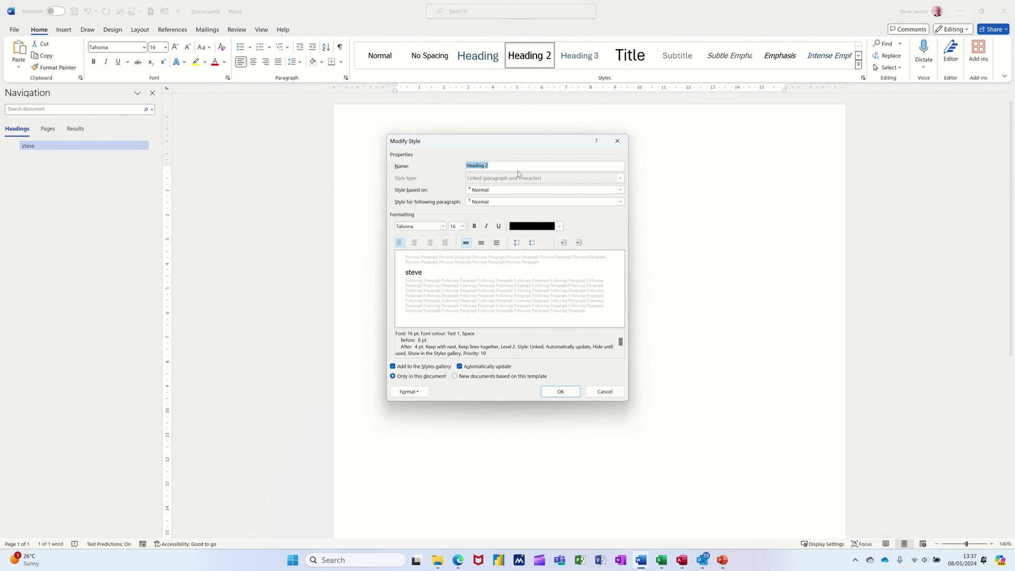
pyautogui.click(410, 391)
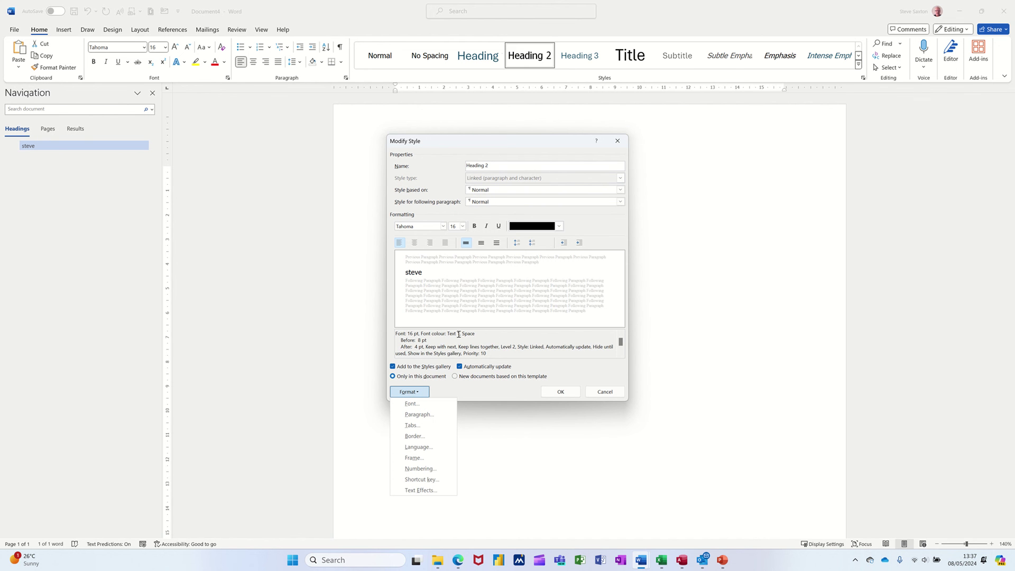
pyautogui.click(426, 415)
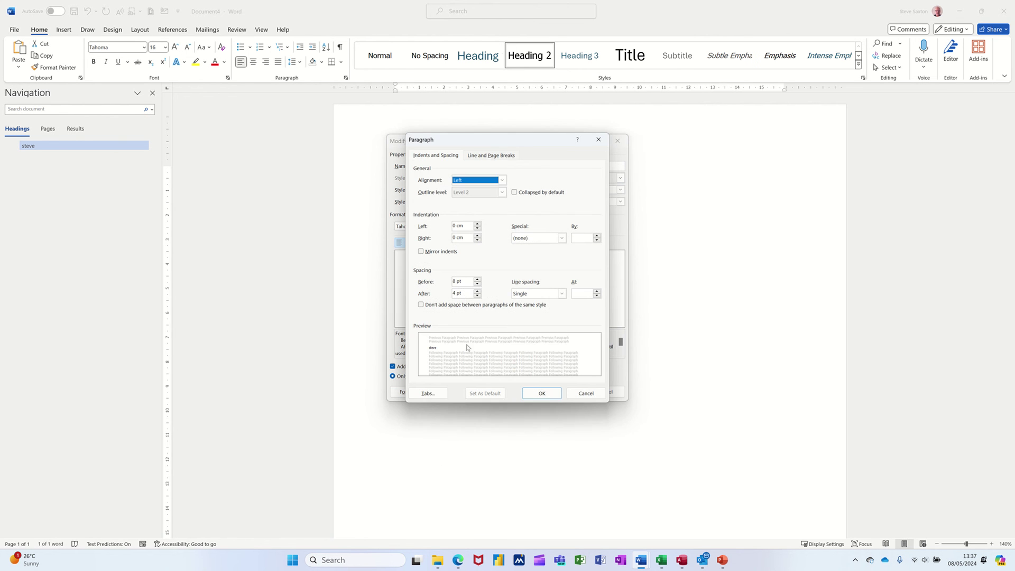
pyautogui.click(479, 296)
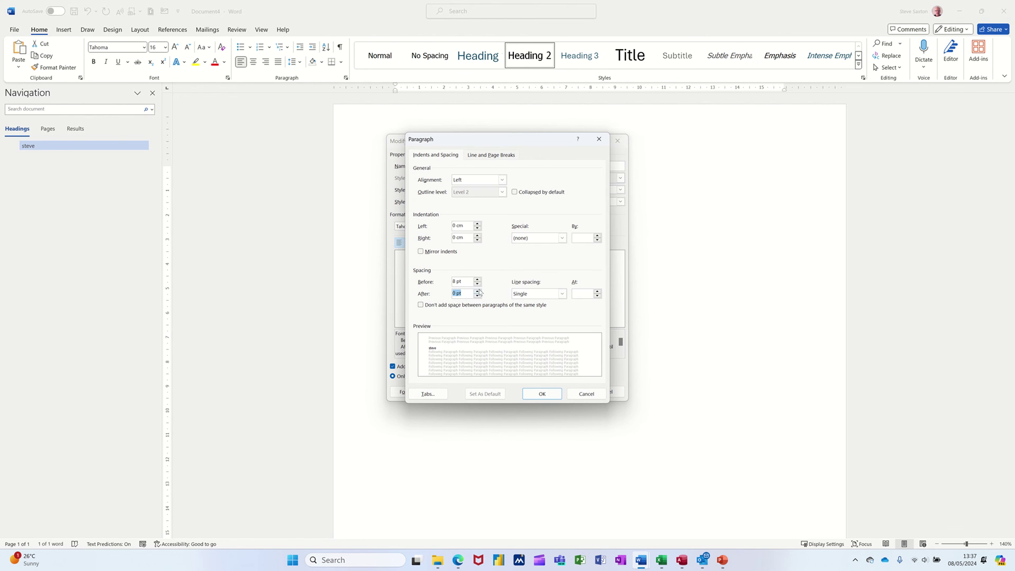
# - Bring Heading 2's spacing before to 0 pt and save the style to the template
pyautogui.click(478, 281)
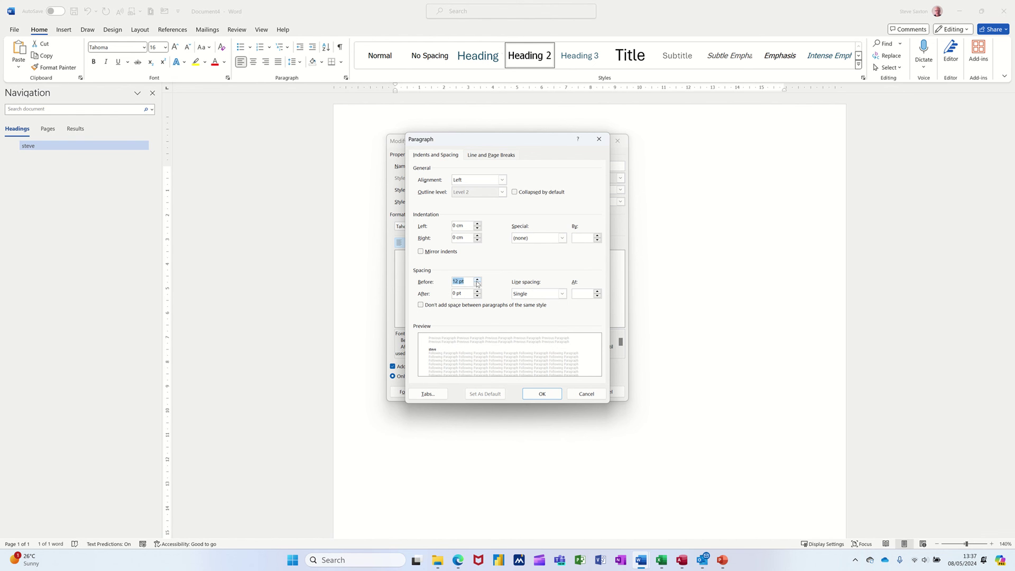
pyautogui.click(477, 279)
pyautogui.click(477, 280)
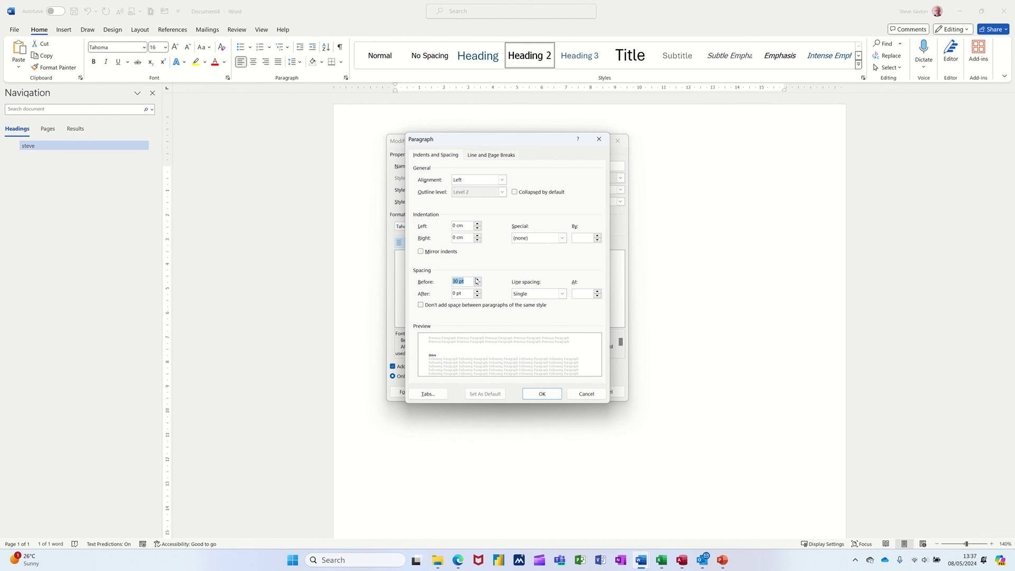
pyautogui.click(478, 280)
pyautogui.click(477, 285)
pyautogui.click(478, 284)
pyautogui.click(478, 285)
pyautogui.click(478, 284)
pyautogui.click(478, 285)
pyautogui.click(477, 284)
pyautogui.click(478, 285)
pyautogui.click(478, 280)
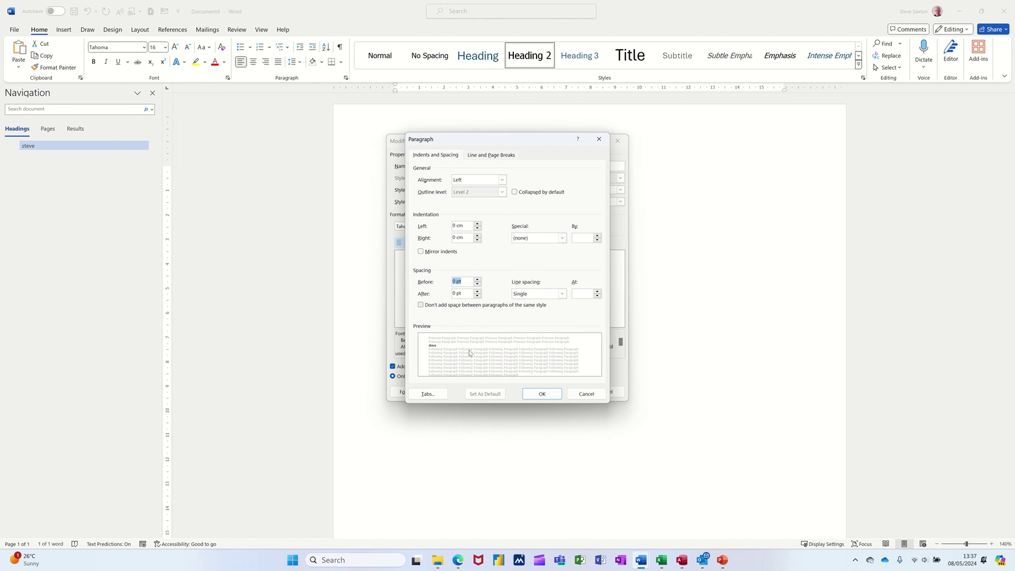
pyautogui.click(539, 394)
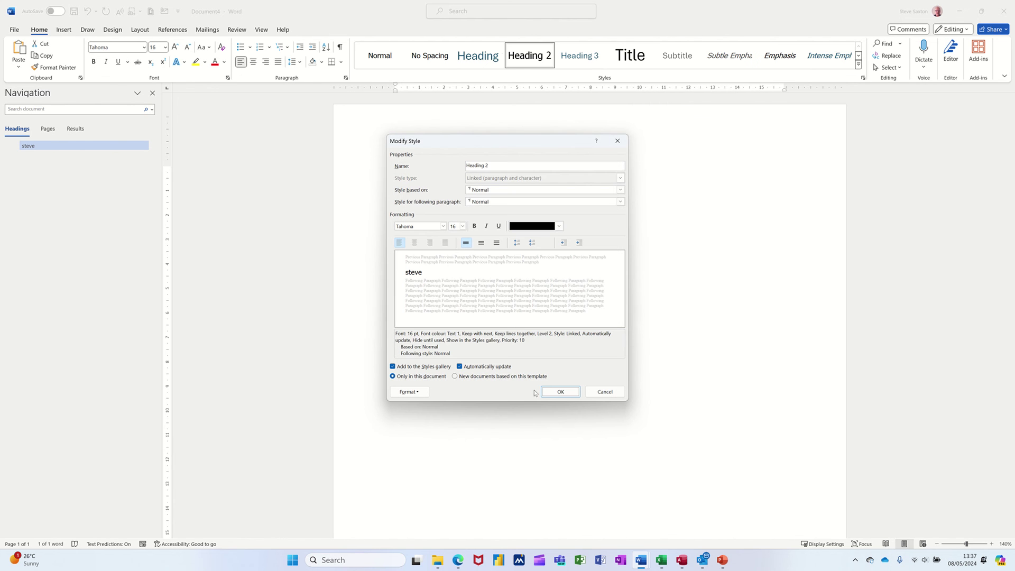
pyautogui.click(456, 378)
pyautogui.click(548, 392)
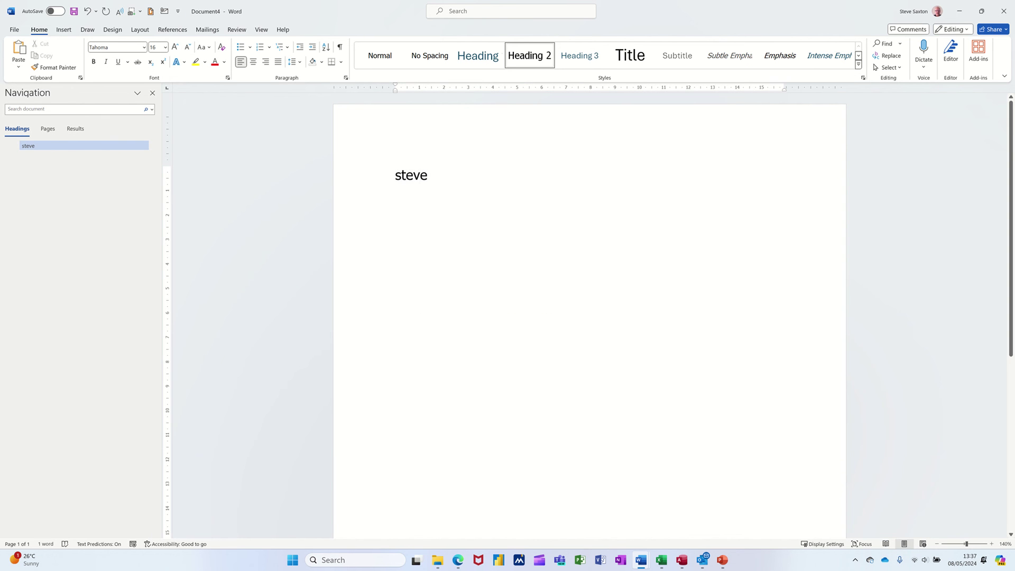
# - Add a Normal paragraph of random filler letters below the heading
pyautogui.click(371, 173)
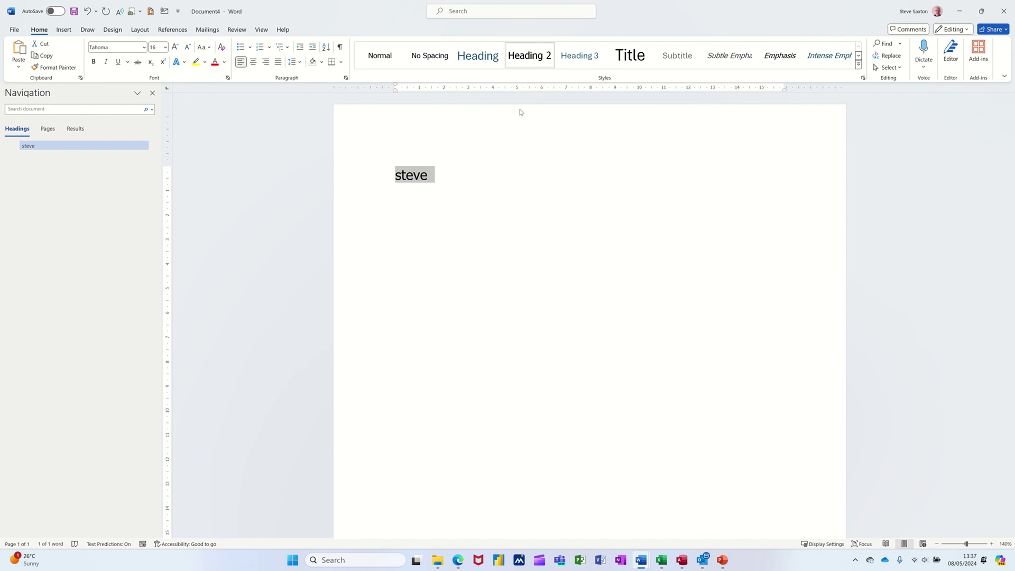
pyautogui.click(453, 175)
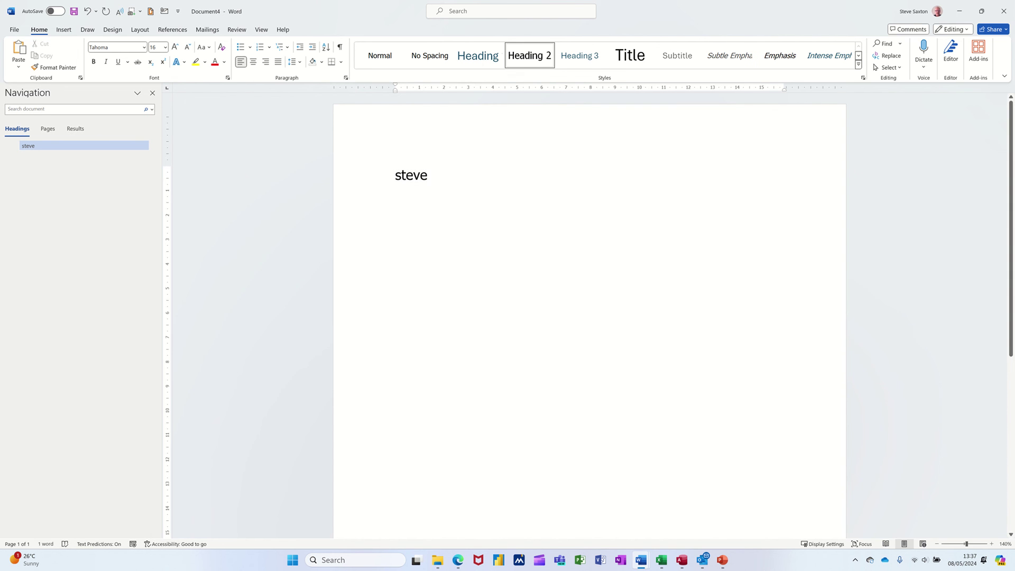
pyautogui.press('Return')
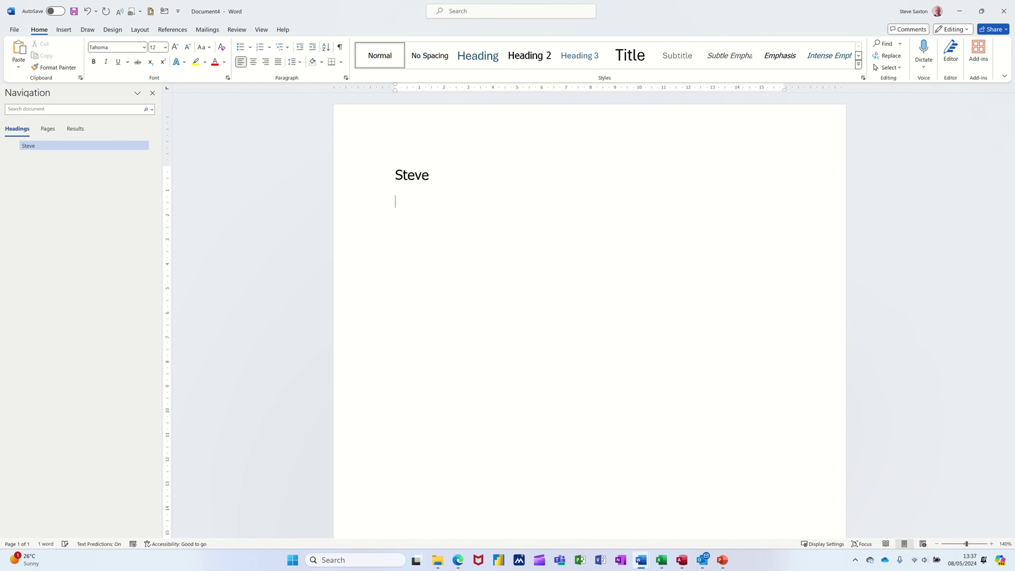
pyautogui.write('Ewrkjewrkjn kjn erkjner kj')
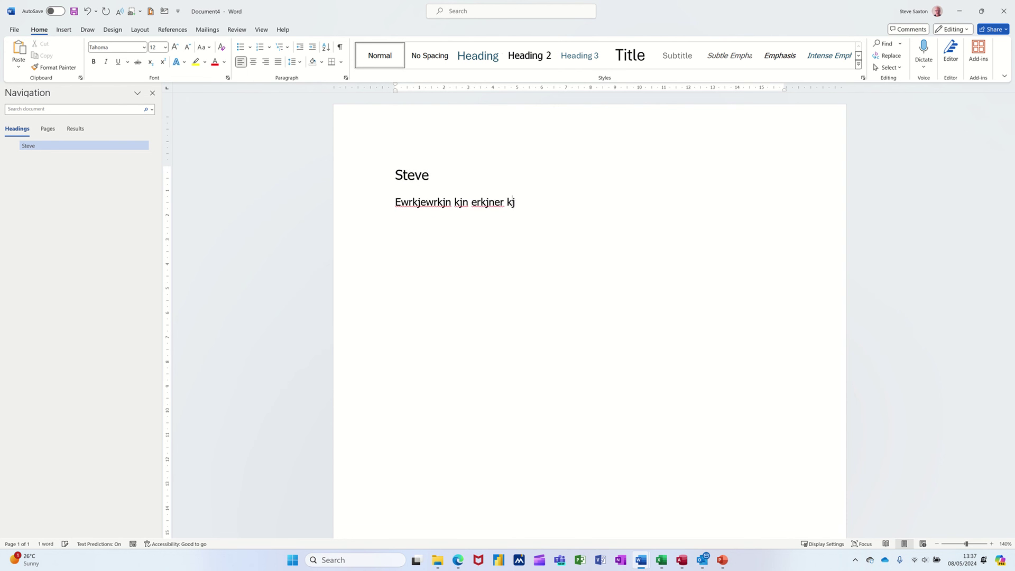
pyautogui.write('ner ken rkjne')
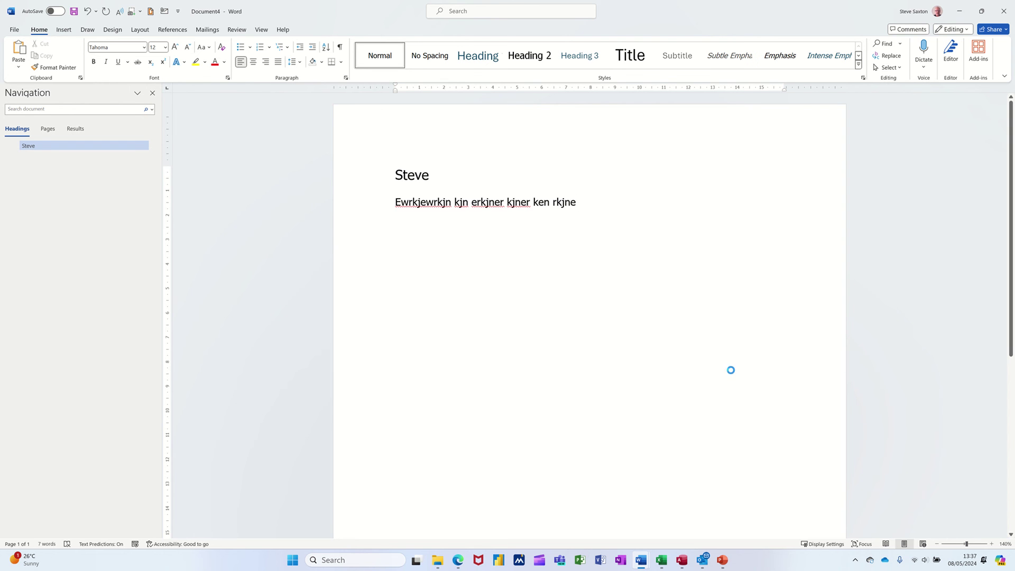
# - In a new blank document, add a first-name Heading 2 followed by a line of filler text
pyautogui.hotkey('ctrl', 'n')
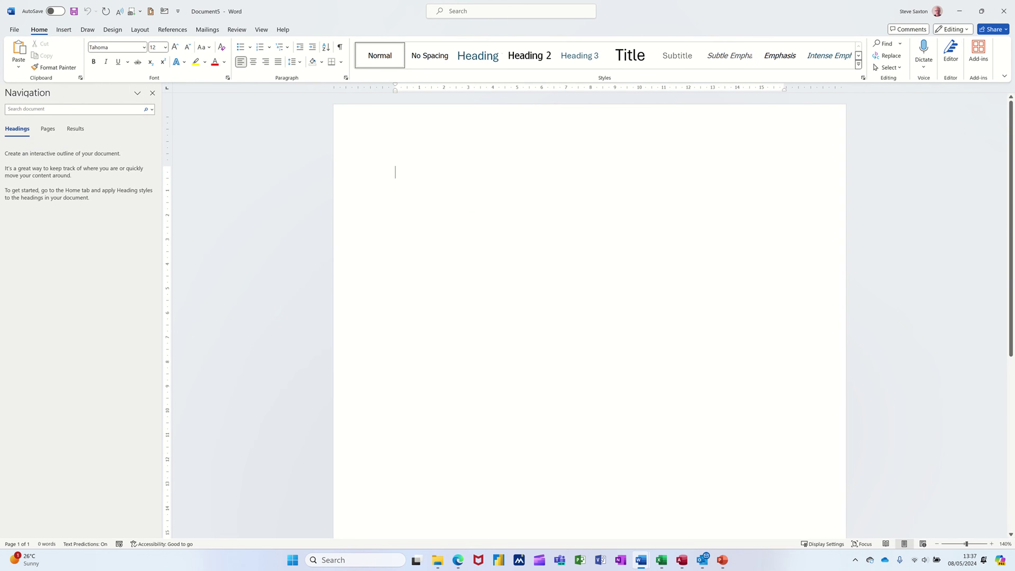
pyautogui.hotkey('ctrl', 'alt', '2')
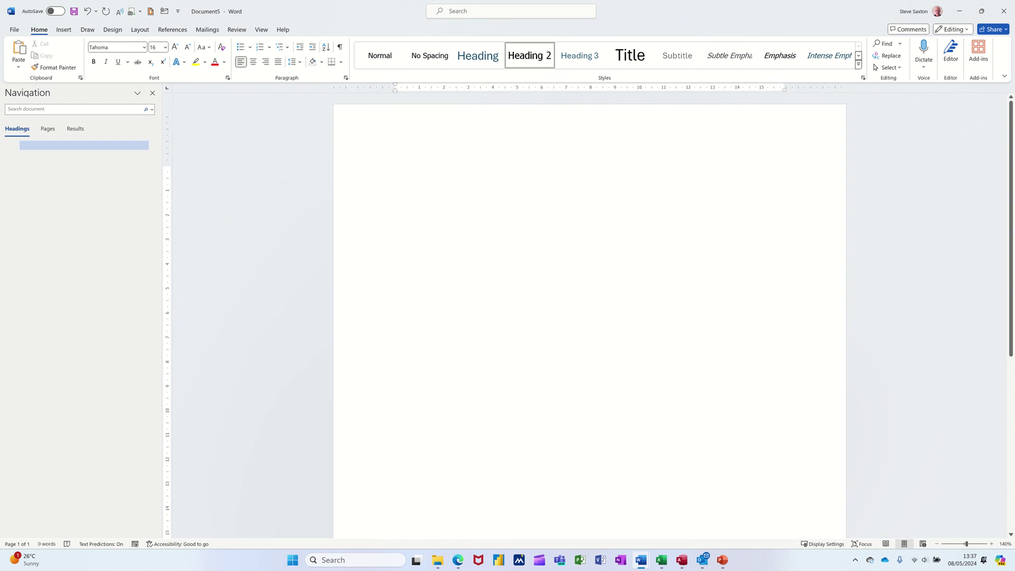
pyautogui.write('steve')
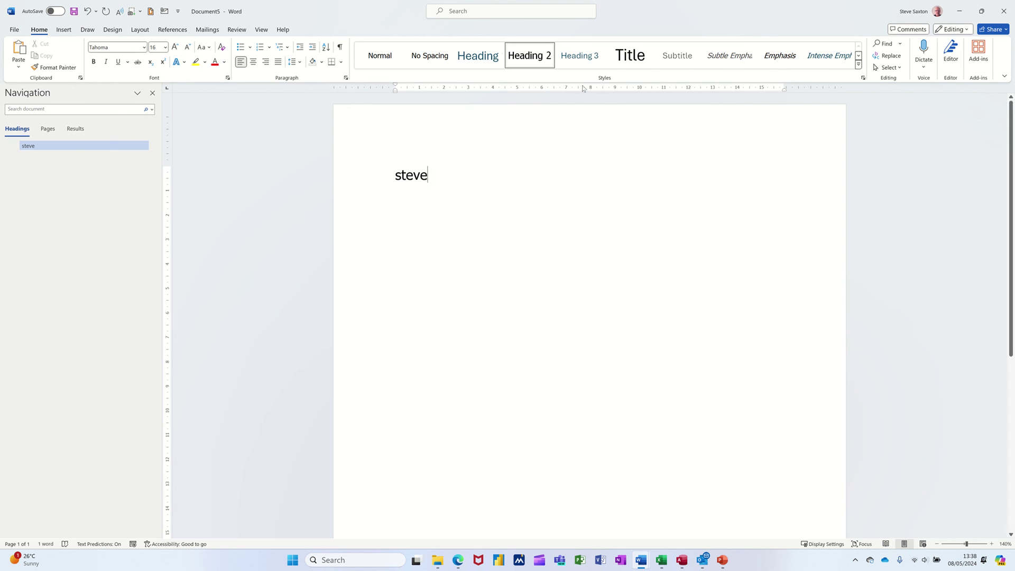
pyautogui.press('Return')
pyautogui.write('eriuhewrkuherhurt')
pyautogui.press('Return')
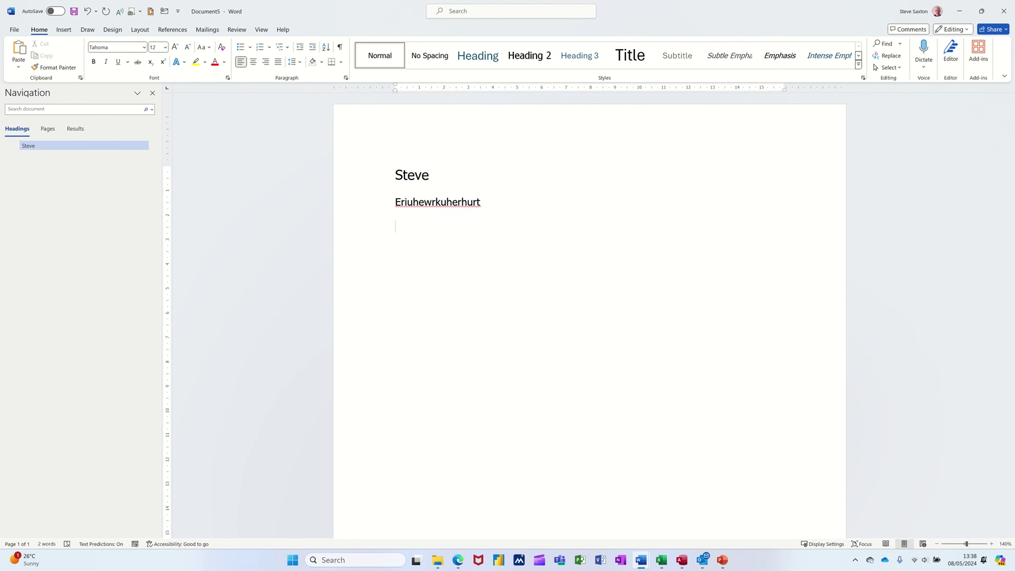
# - Add a first-name Heading 1 below it, followed by another line of filler text
pyautogui.hotkey('ctrl', 'alt', '1')
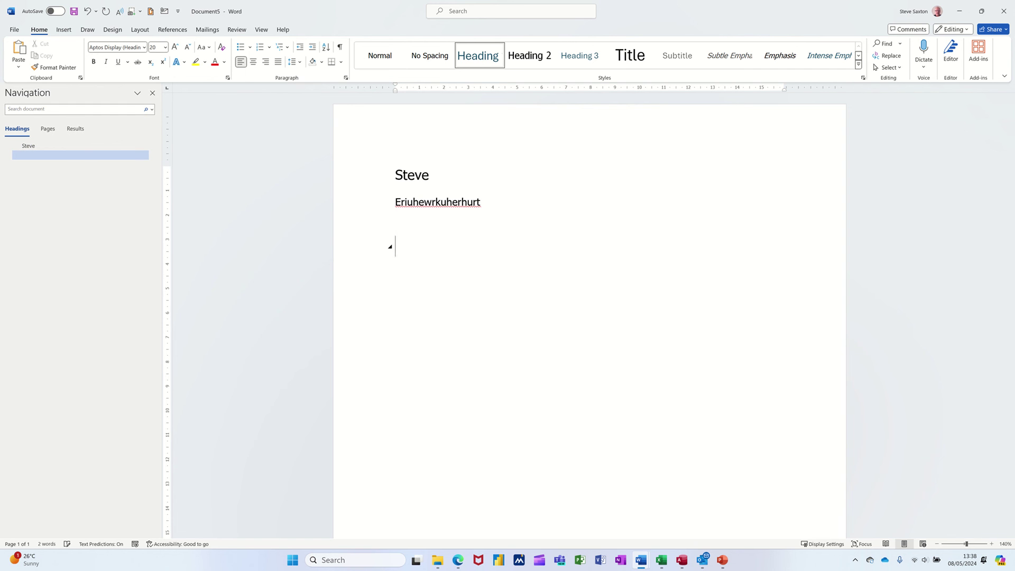
pyautogui.write('steve')
pyautogui.press('Return')
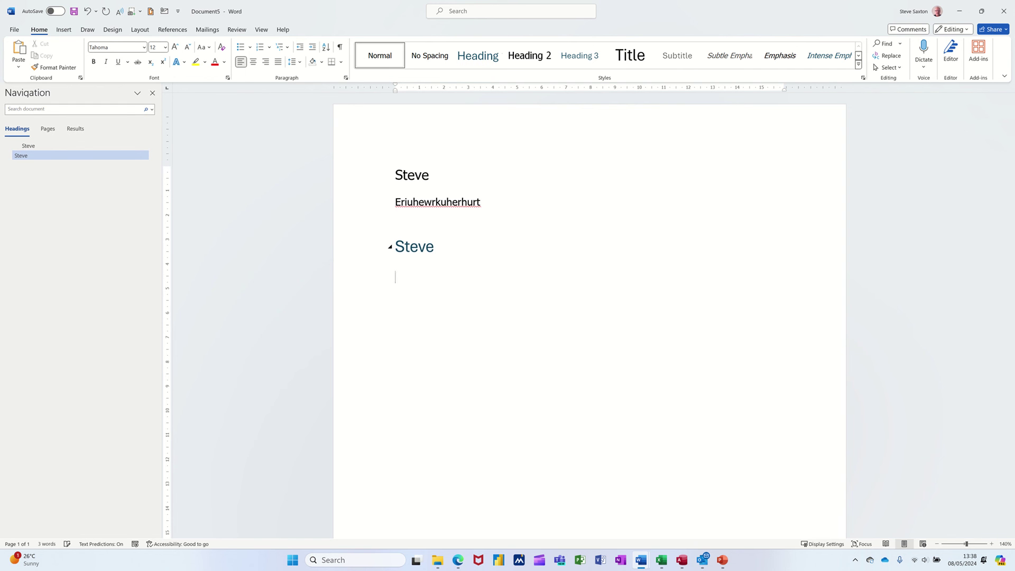
pyautogui.write('ergfkjertkjnrtkjrt')
# - Compare the styles applied to the two headings
pyautogui.click(369, 181)
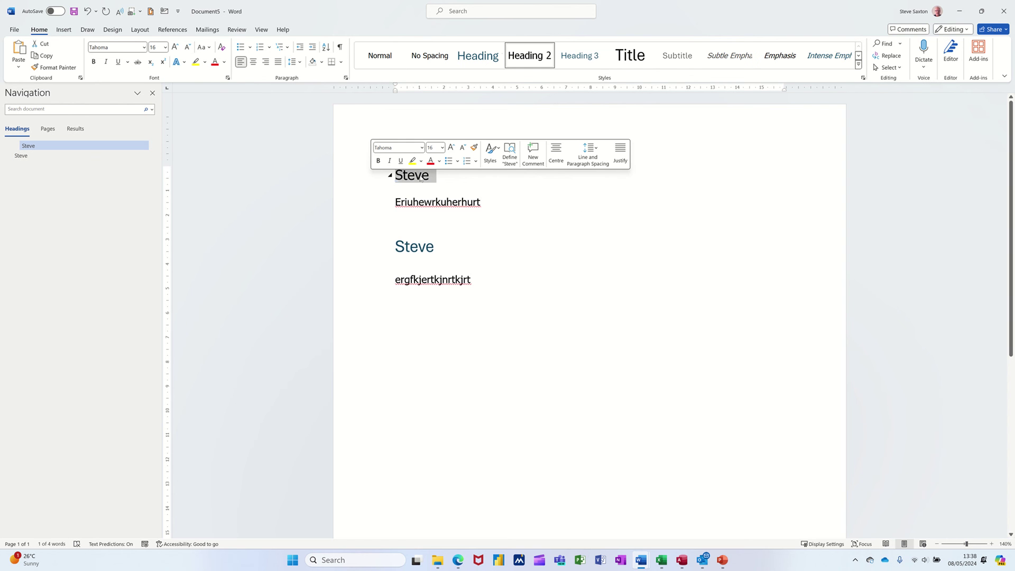
pyautogui.click(354, 248)
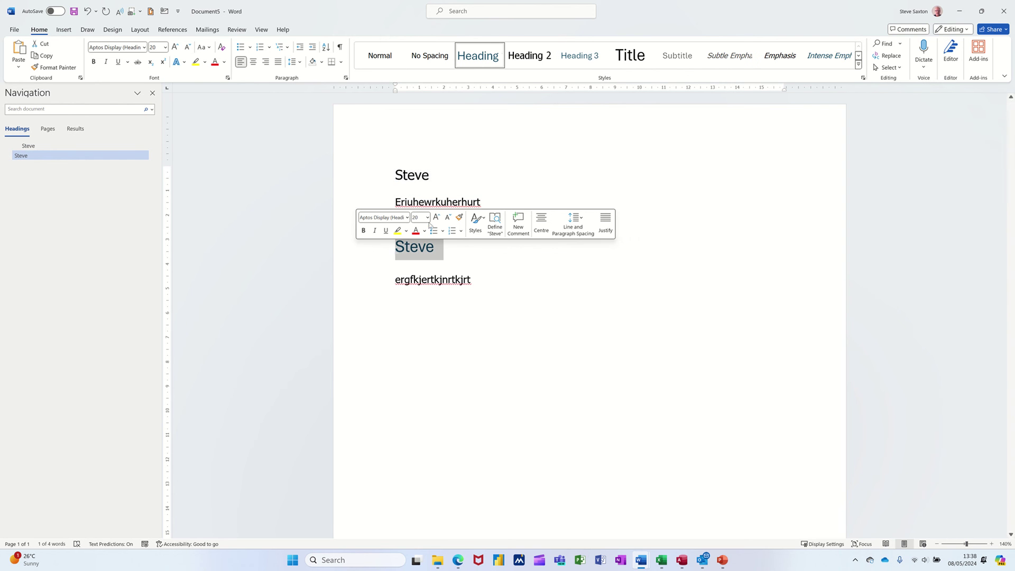
pyautogui.click(372, 176)
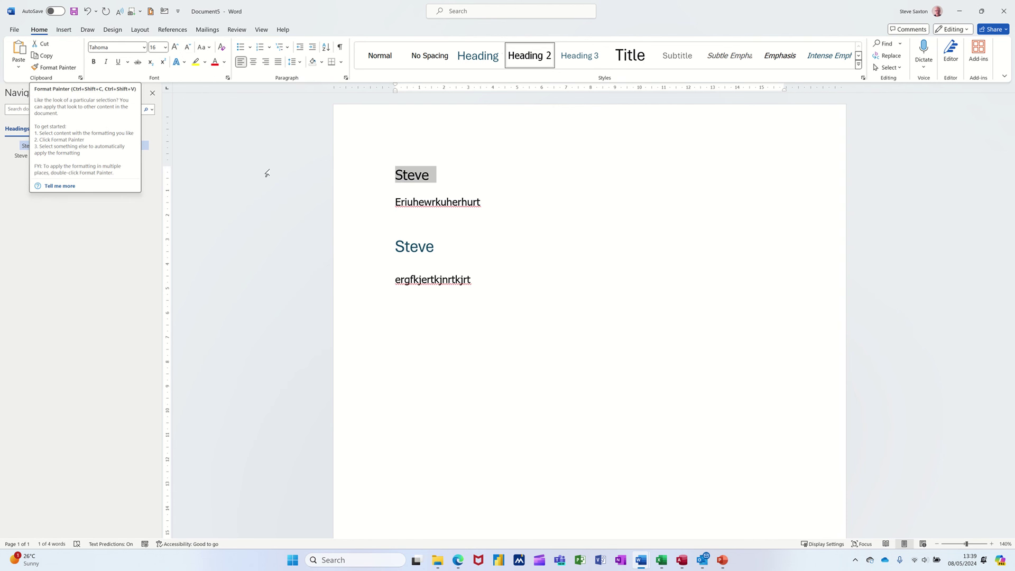
pyautogui.click(431, 220)
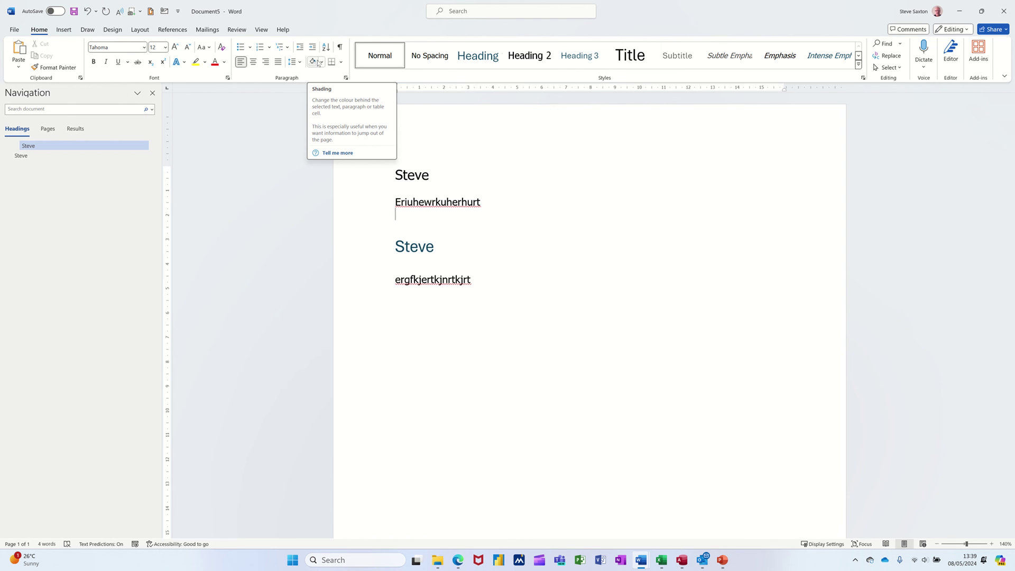
pyautogui.click(503, 264)
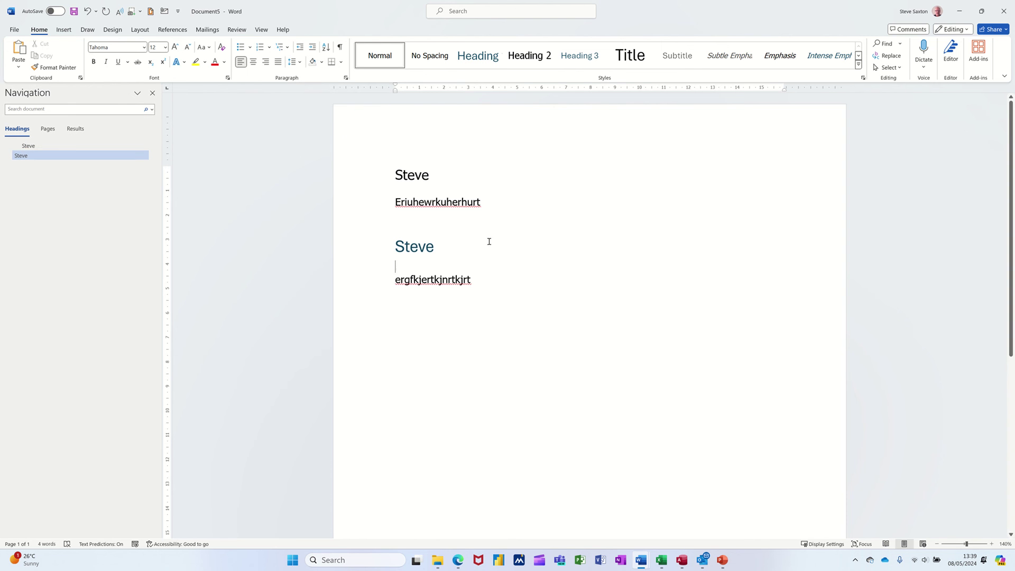
pyautogui.press('Left')
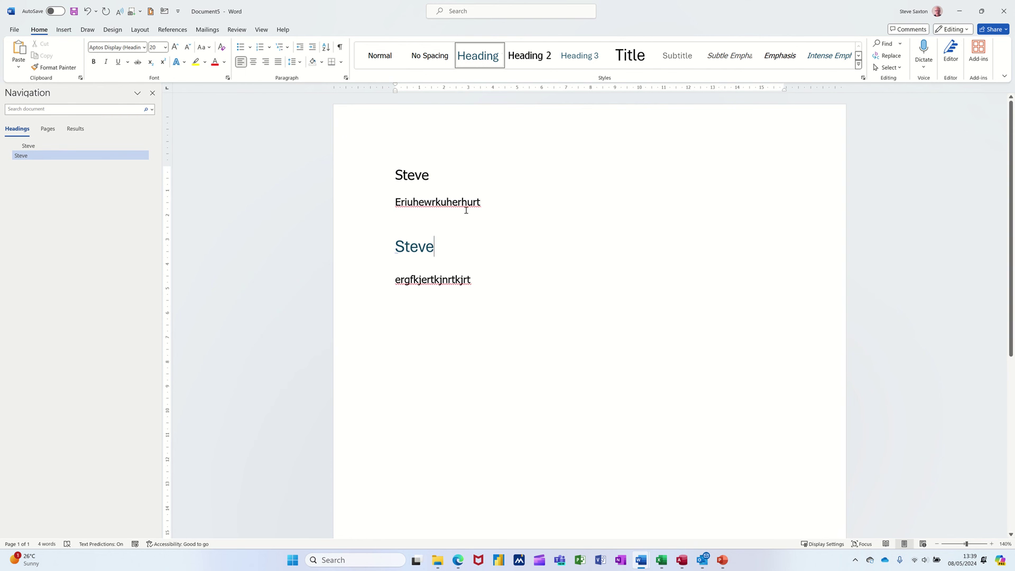